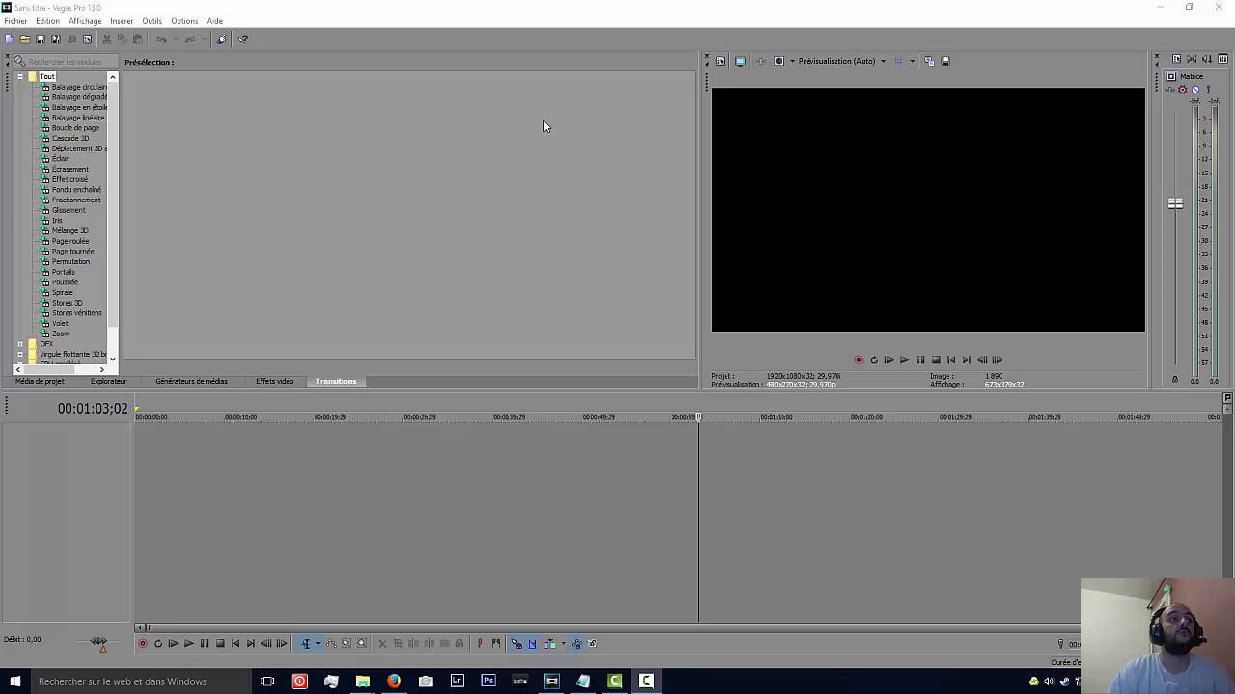
- Enlarge the video preview by moving the divider beside it outward and the divider above the timeline downward
click(387, 141)
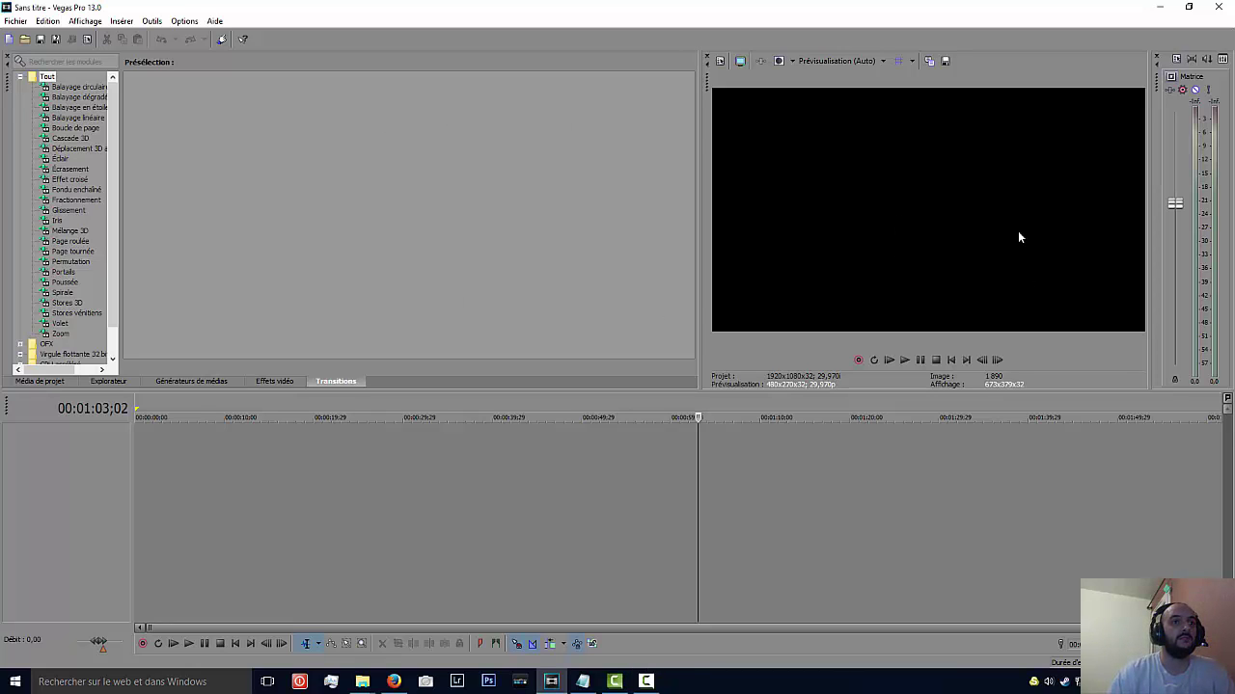
click(257, 522)
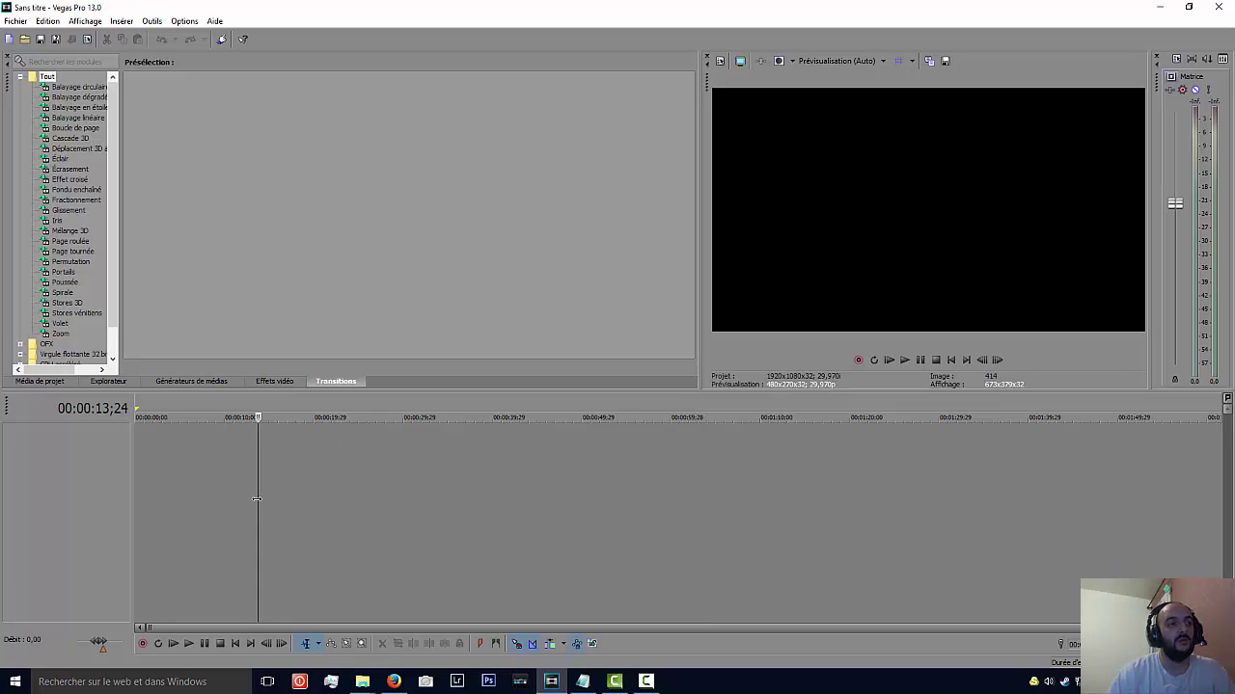
drag(253, 499, 158, 502)
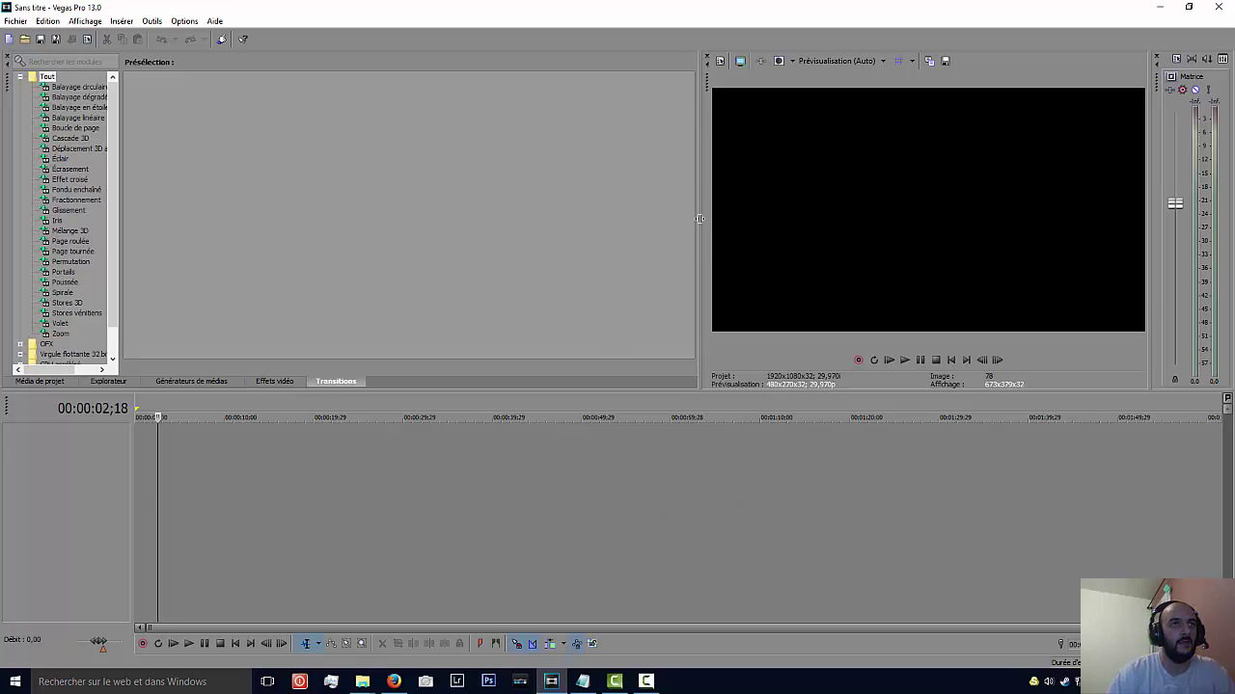
drag(700, 219, 688, 220)
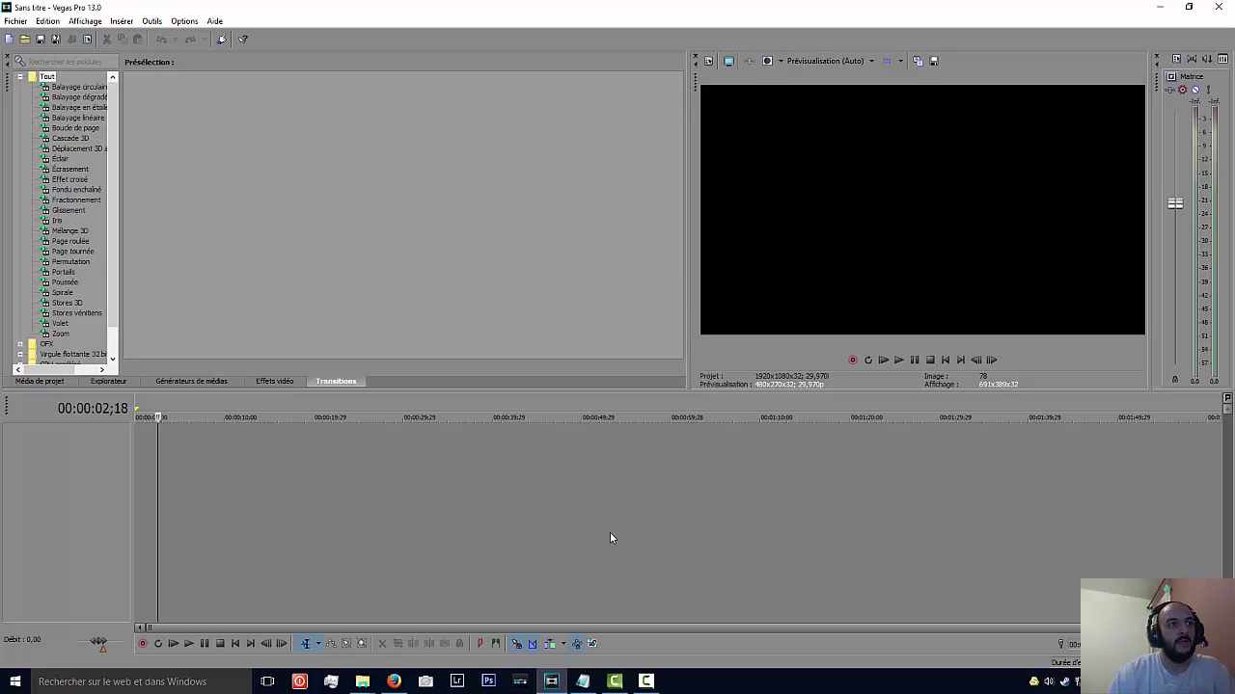
click(164, 502)
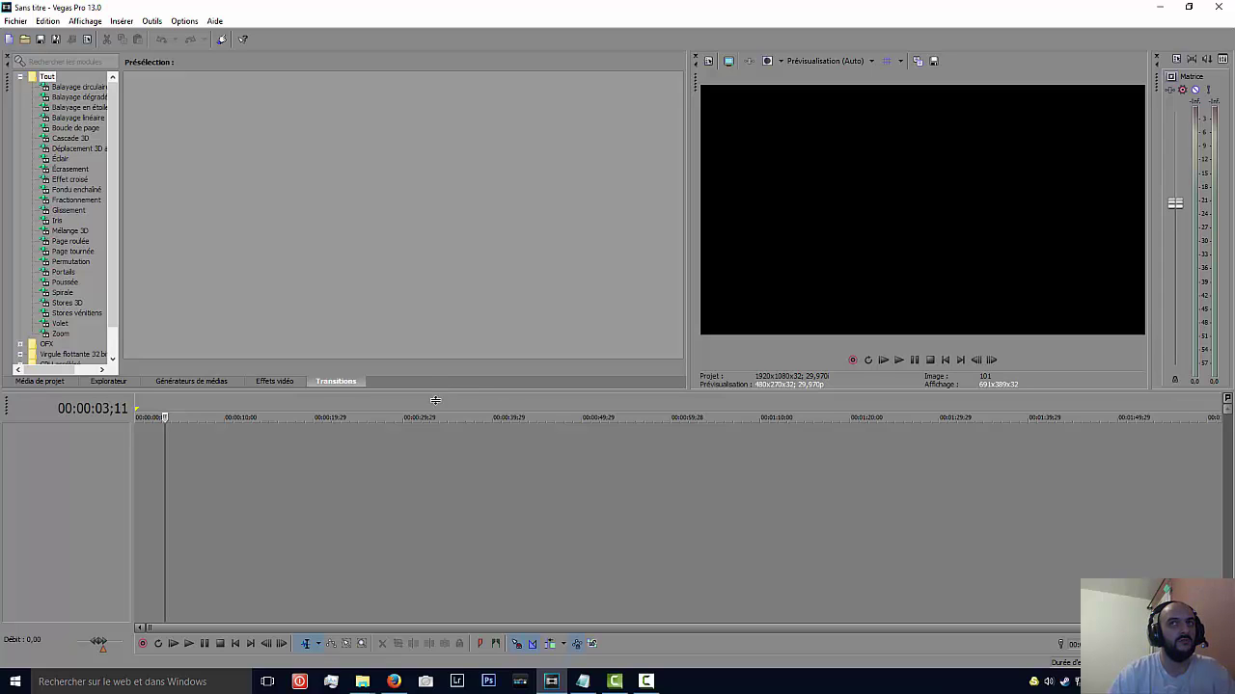
drag(435, 399, 435, 409)
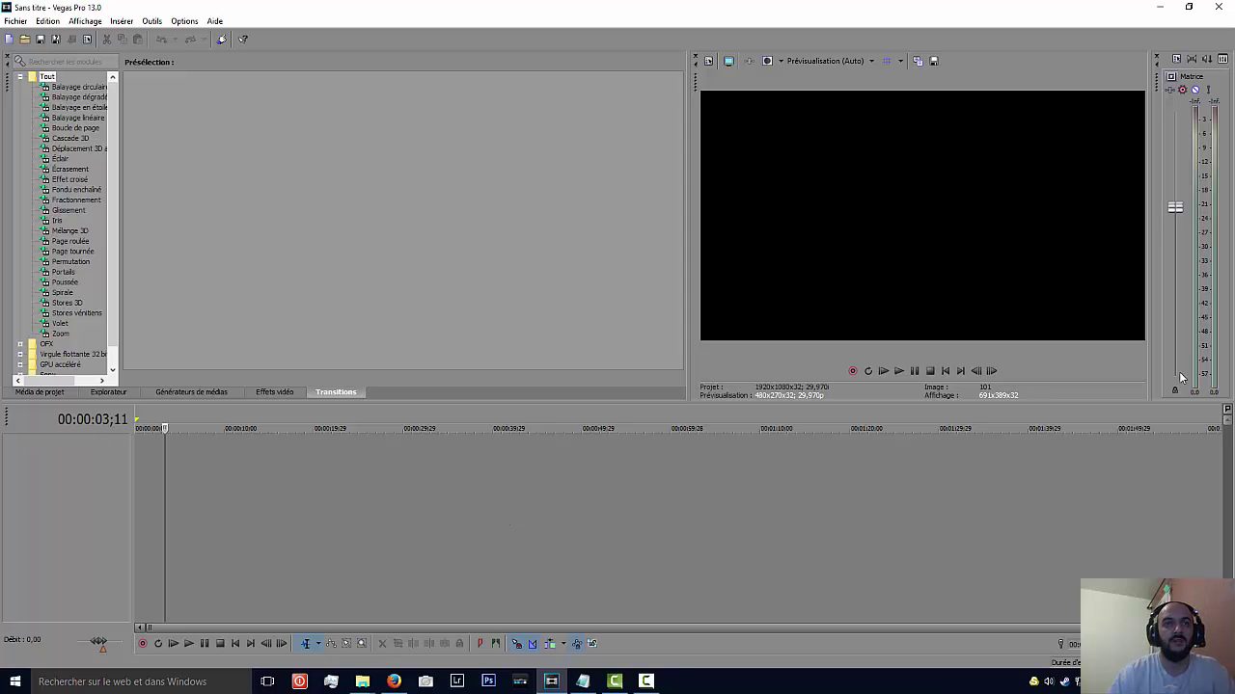
- Add the GOPR0066 video to the timeline and accept matching the project's video settings to it
drag(1181, 376, 277, 529)
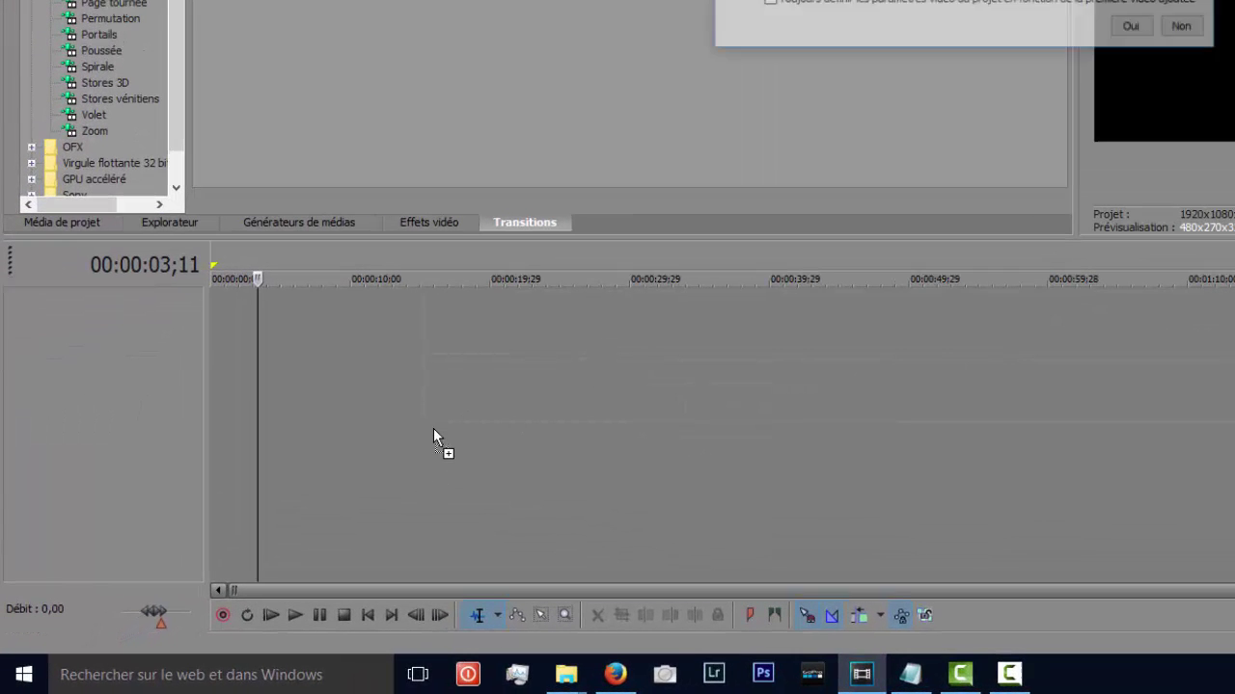
click(1134, 27)
scroll(758, 353, down, 2)
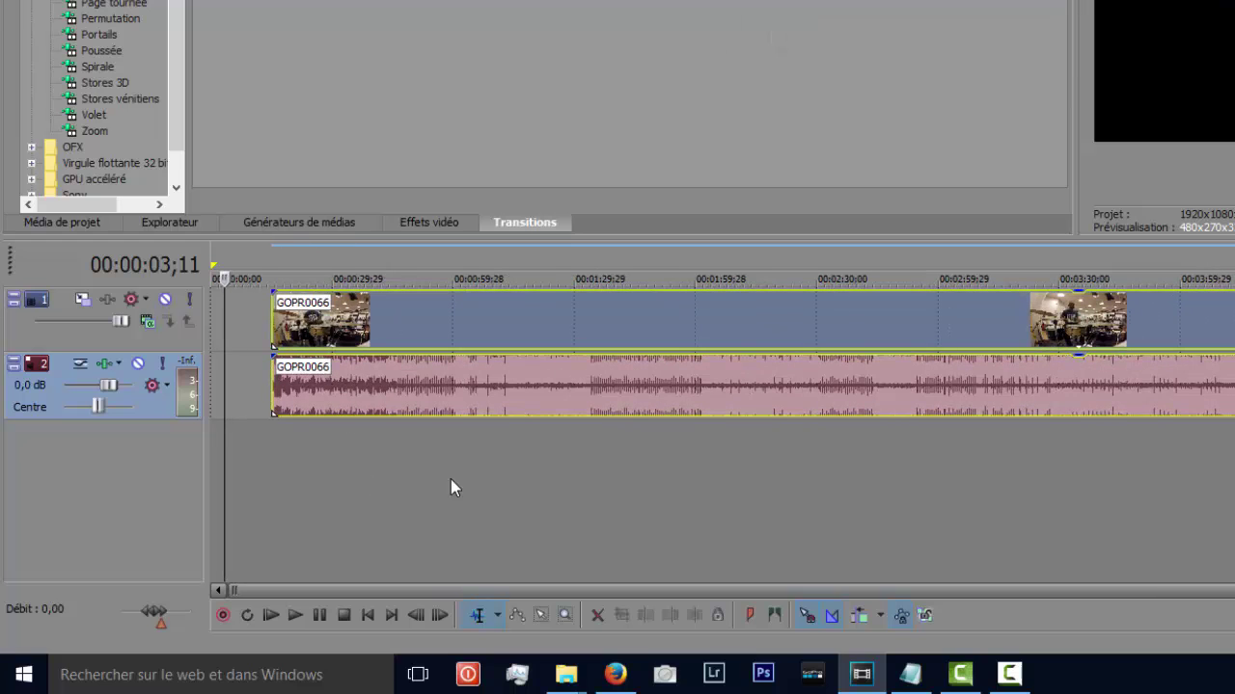
- Examine the imported clip's video and audio tracks, selecting each in turn at several points in time
click(70, 330)
click(292, 327)
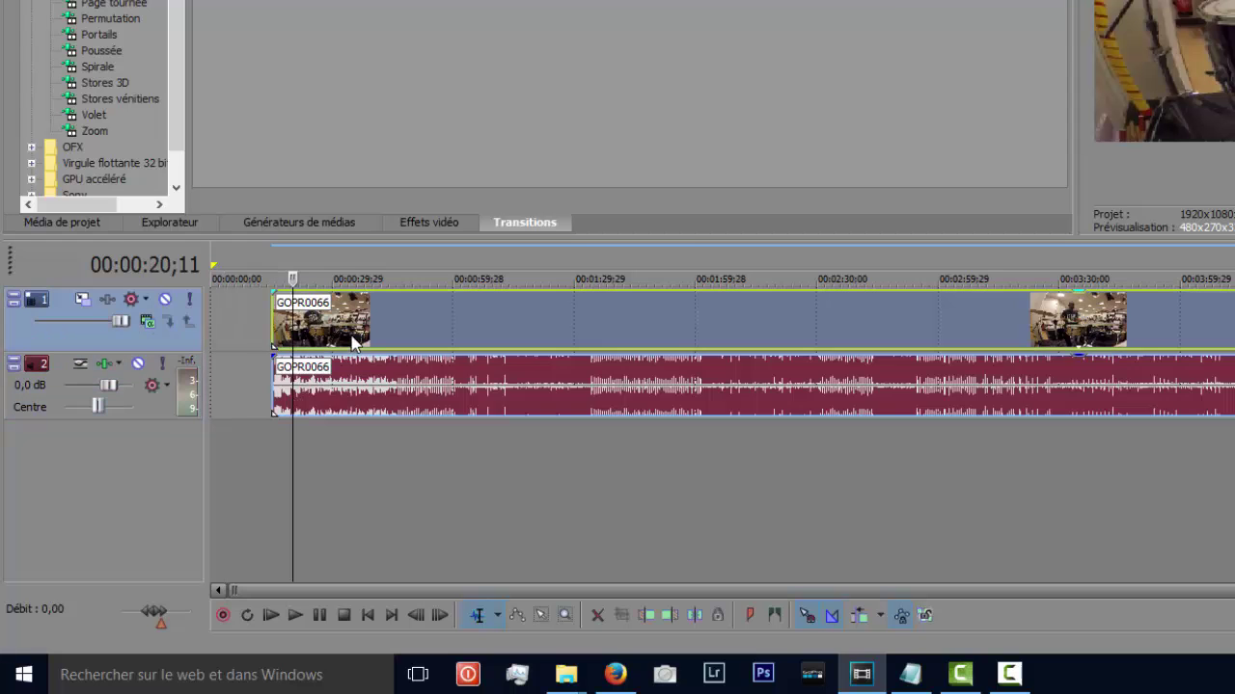
click(351, 339)
click(436, 323)
click(431, 323)
click(451, 318)
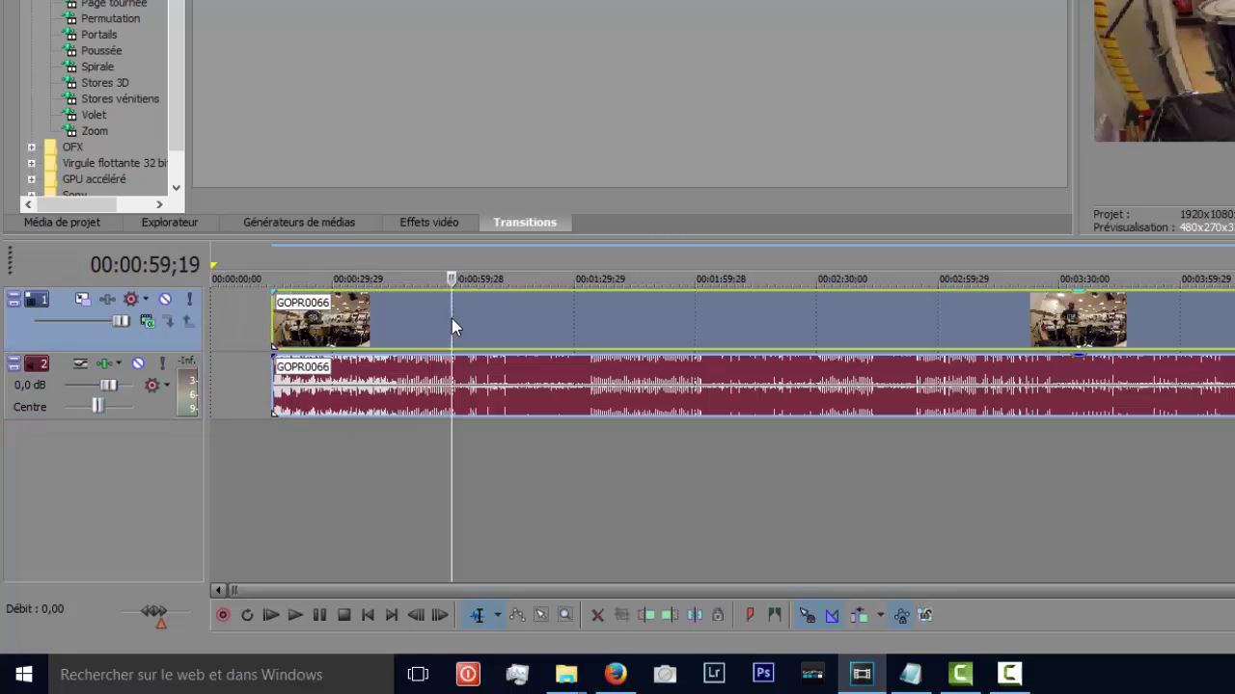
click(395, 397)
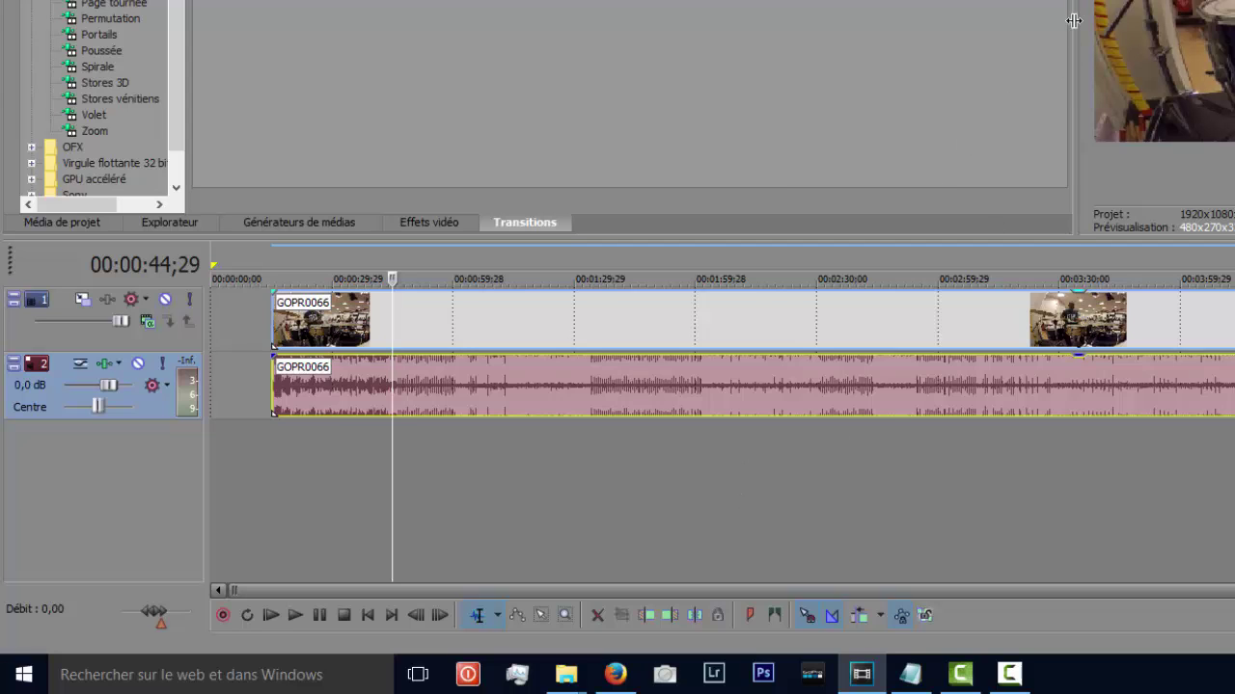
- Widen the video preview further and play a short stretch of the clip, pausing playback after about a second
drag(1073, 19, 1000, 19)
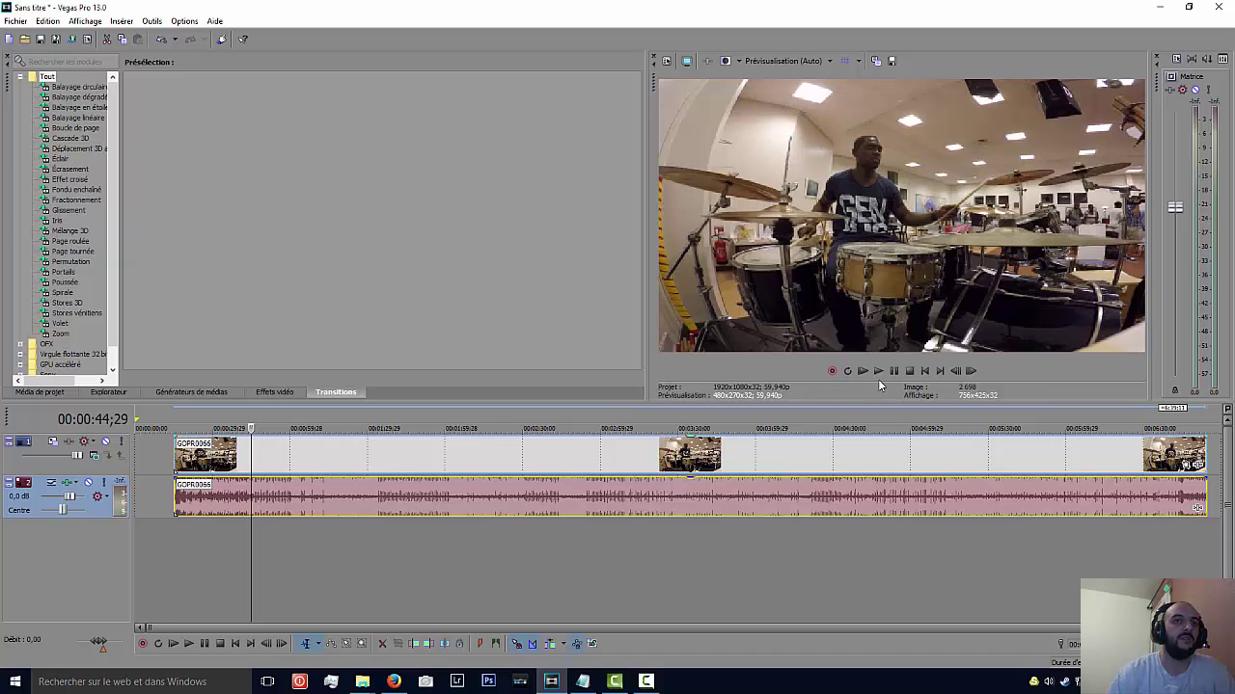
click(878, 373)
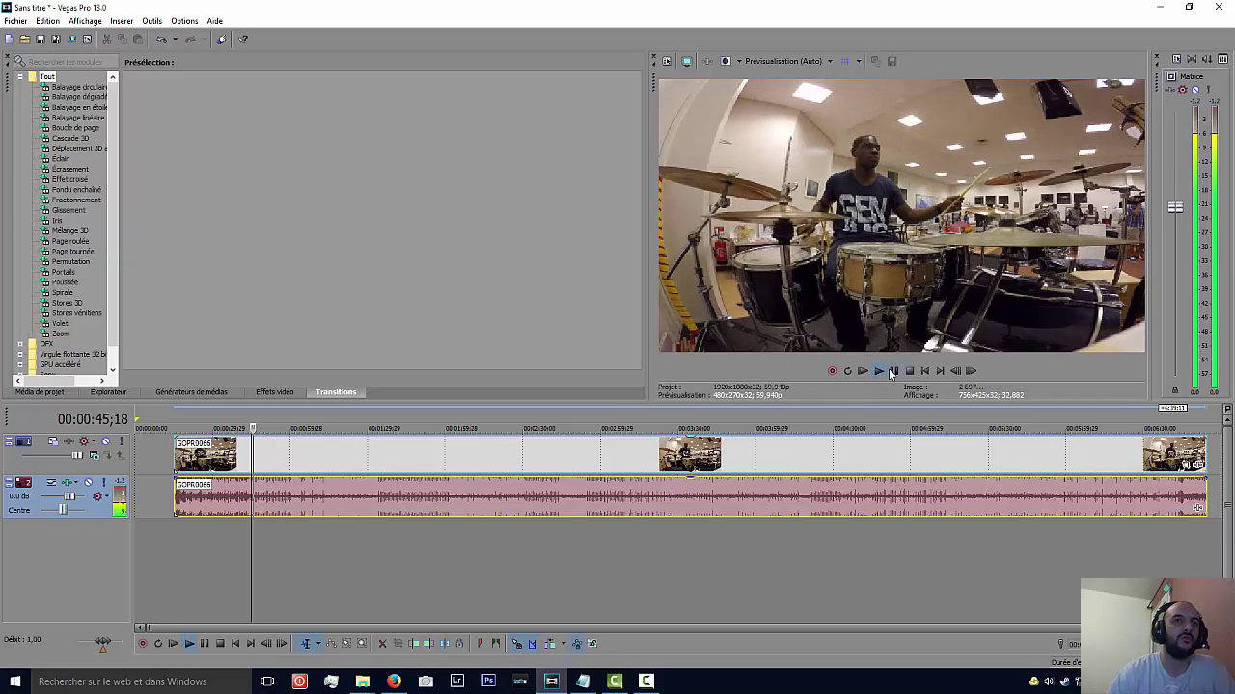
click(895, 372)
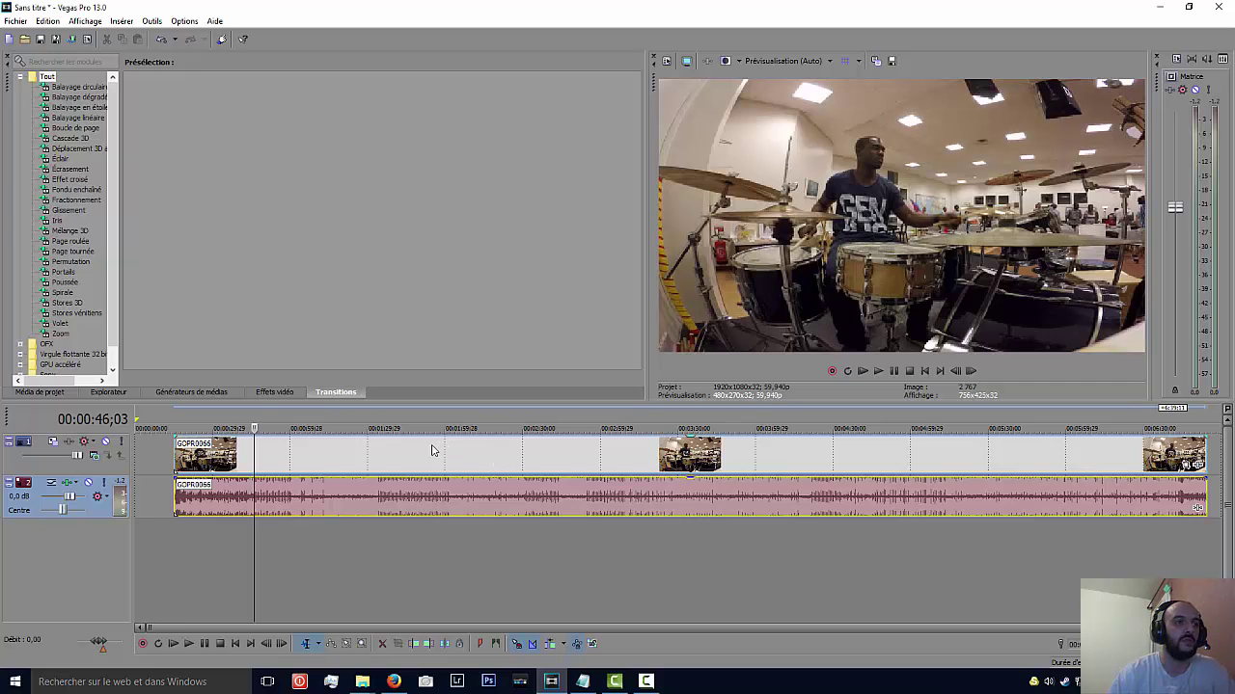
- Look through the project media, file explorer, media generators, video effects and transitions, ending on the Boucle de page transition presets
click(287, 395)
click(323, 395)
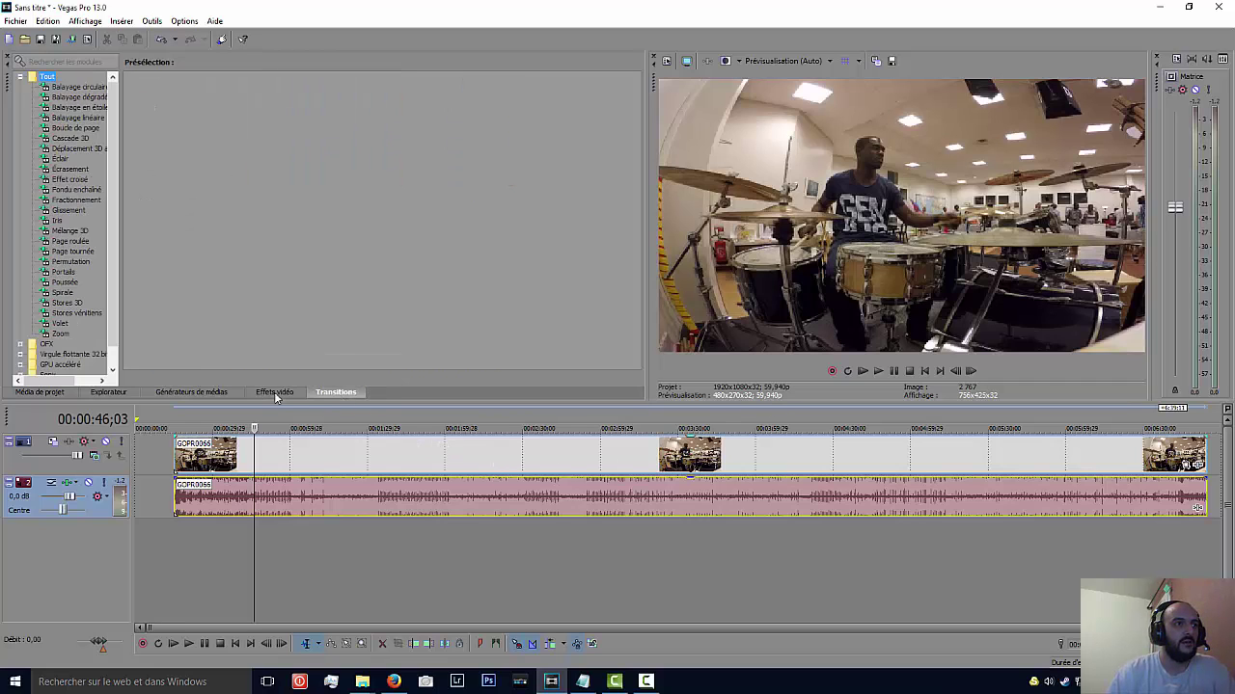
click(295, 394)
click(325, 395)
click(284, 394)
click(333, 394)
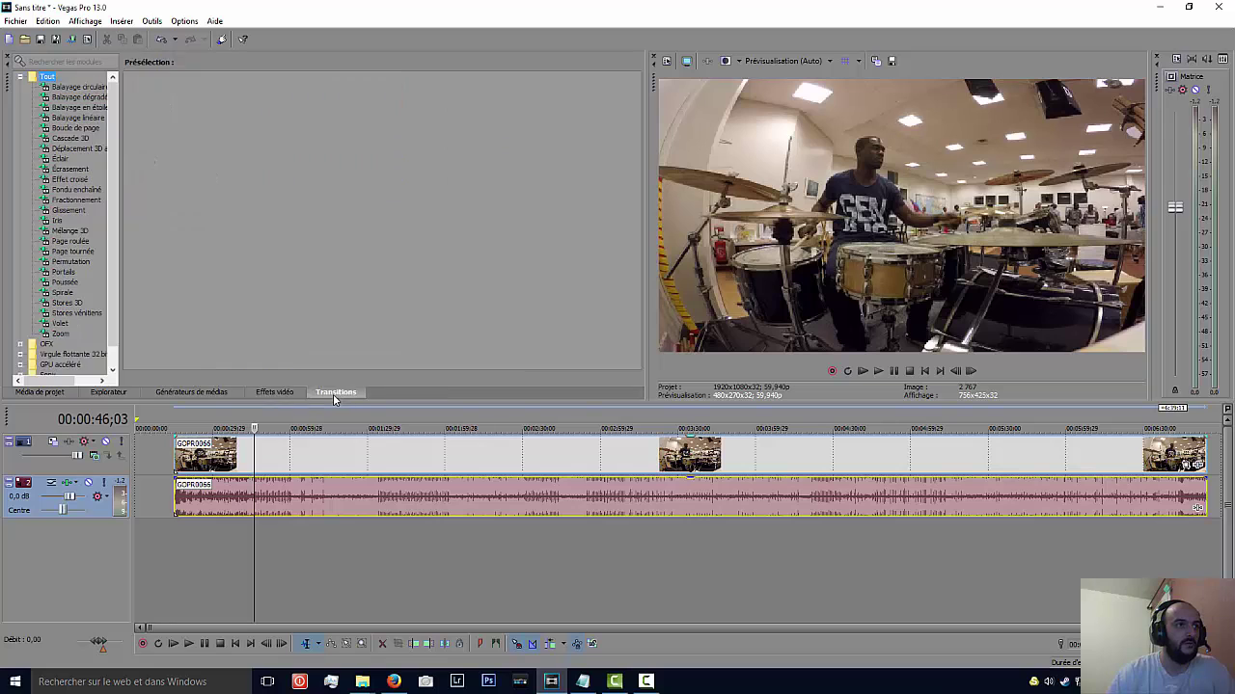
click(272, 396)
click(110, 394)
click(50, 395)
click(109, 392)
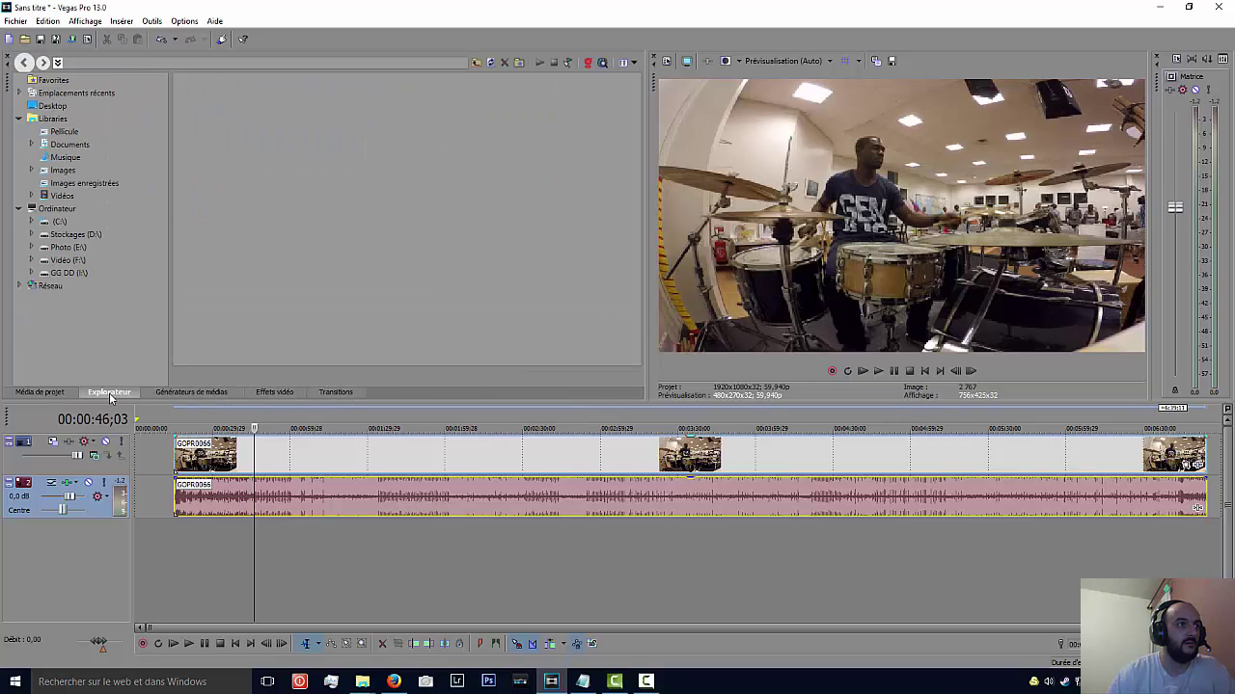
click(193, 393)
click(280, 393)
click(328, 394)
click(191, 393)
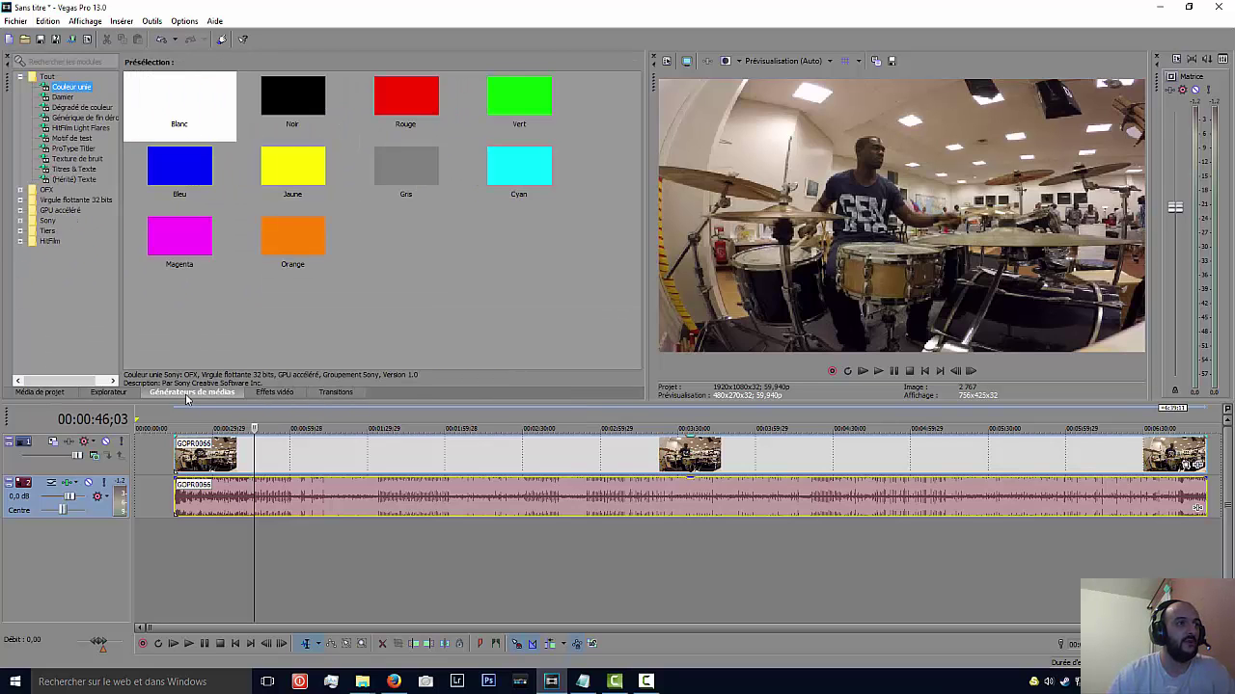
click(109, 393)
click(229, 395)
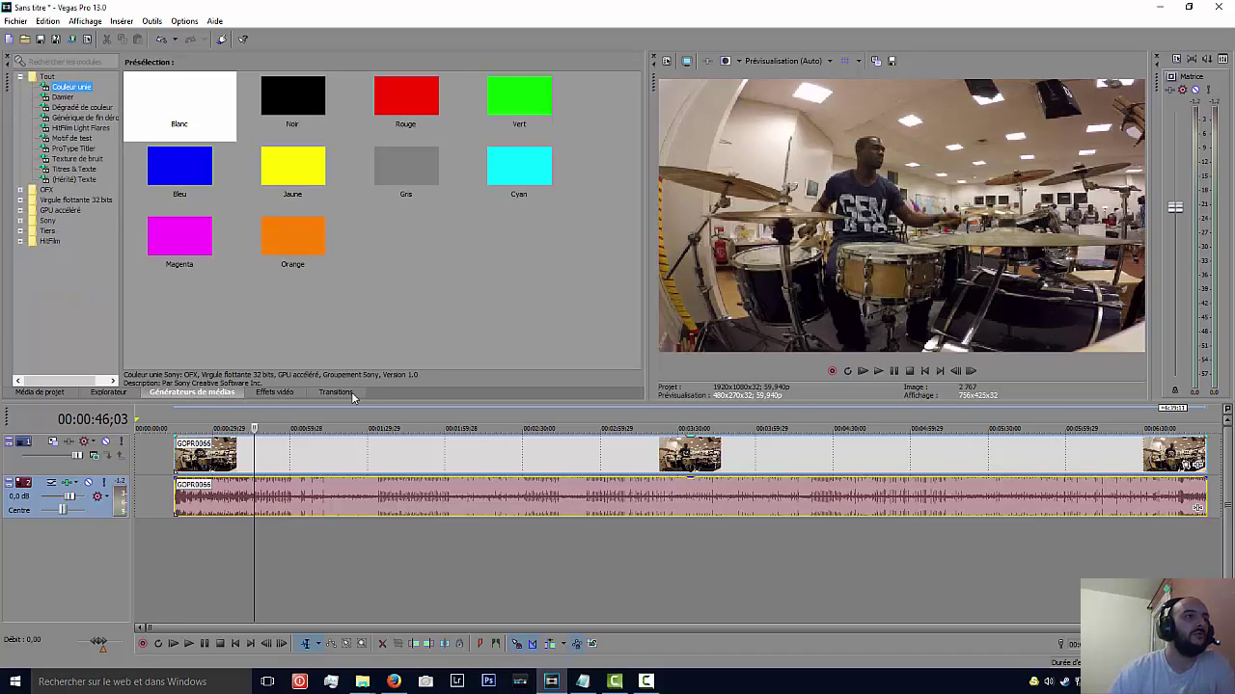
click(286, 392)
click(333, 394)
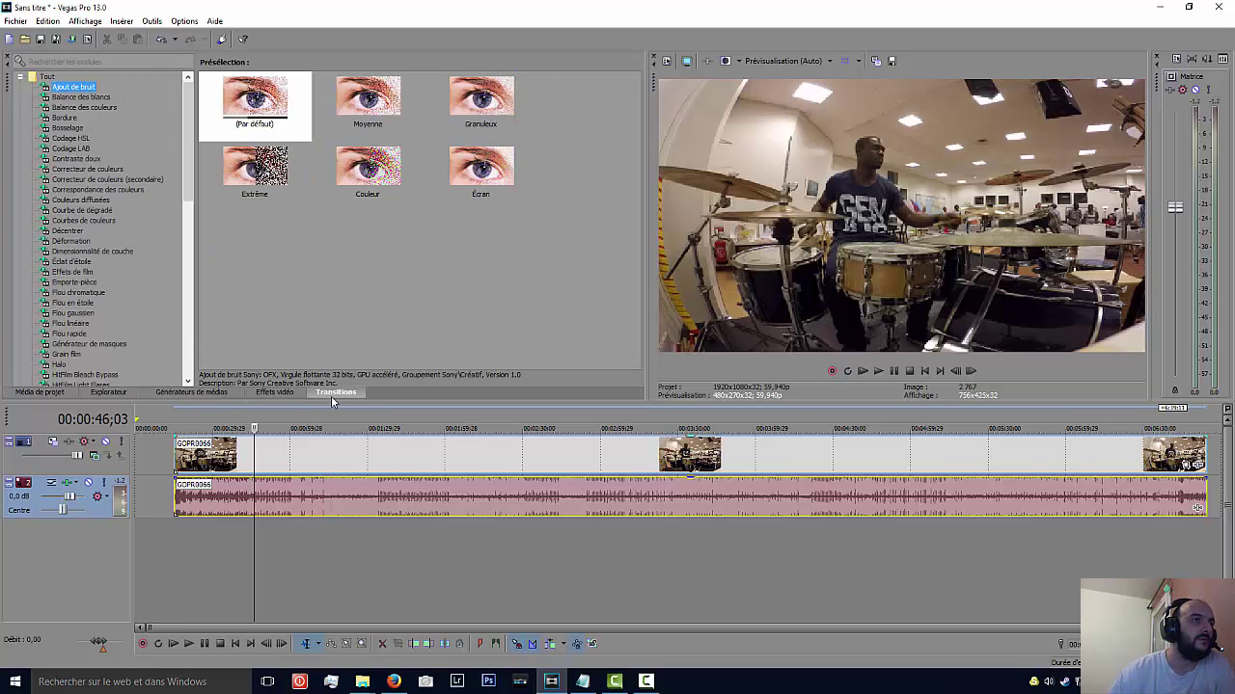
click(275, 393)
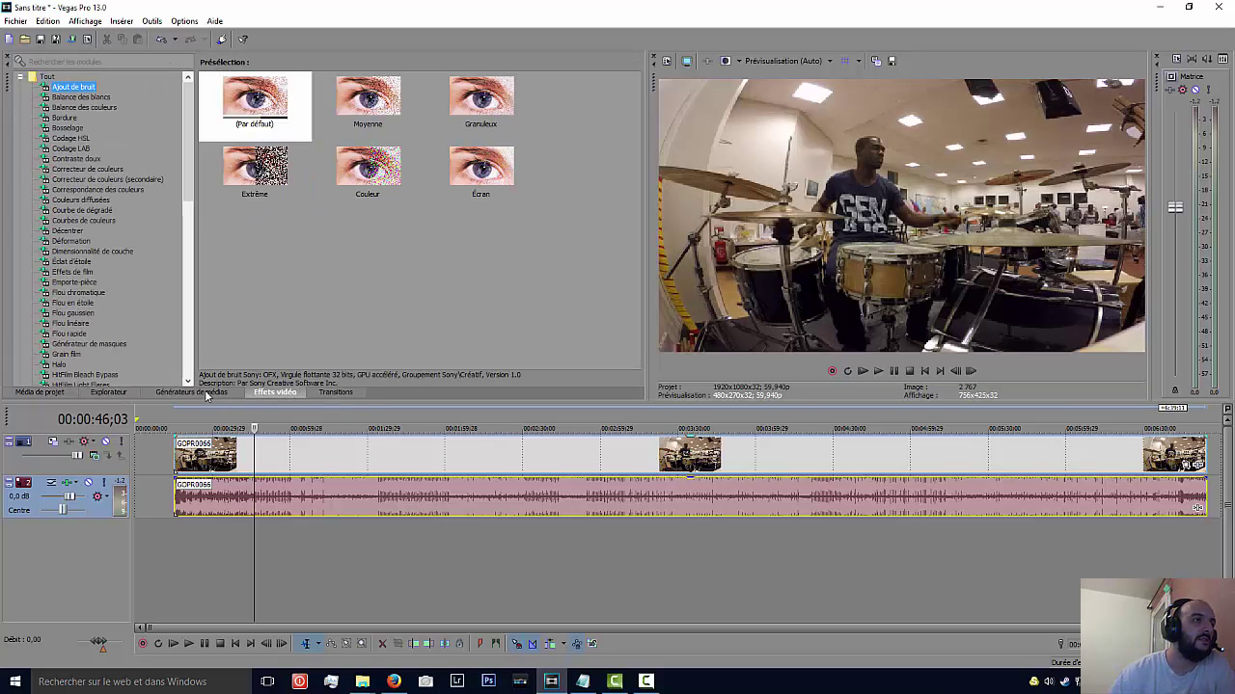
click(333, 393)
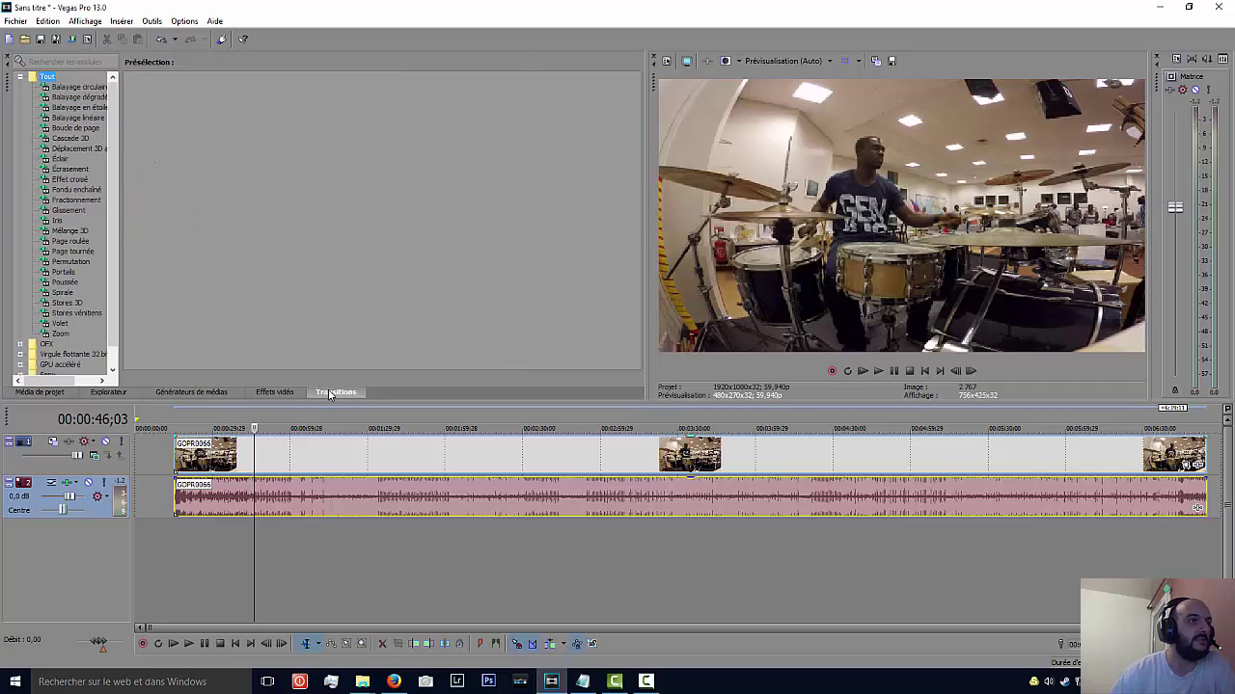
click(75, 128)
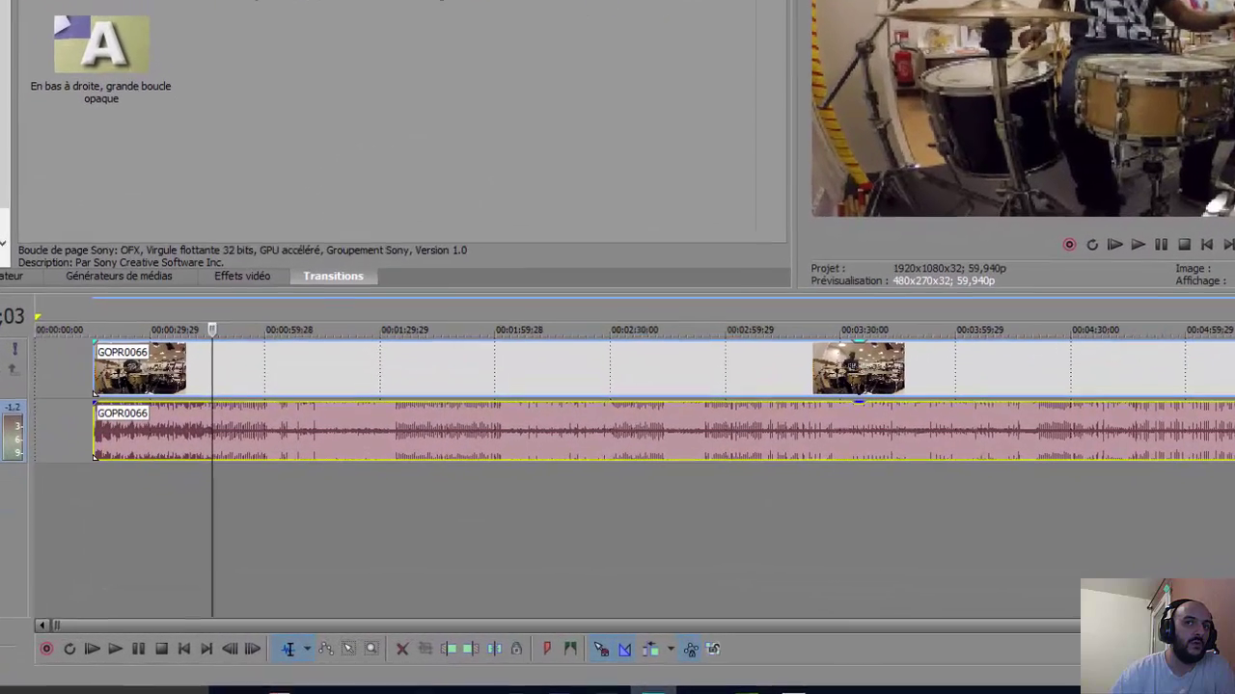
- Move the GOPR0066 video and audio together to the very beginning of the timeline, closing the gap before them
click(98, 512)
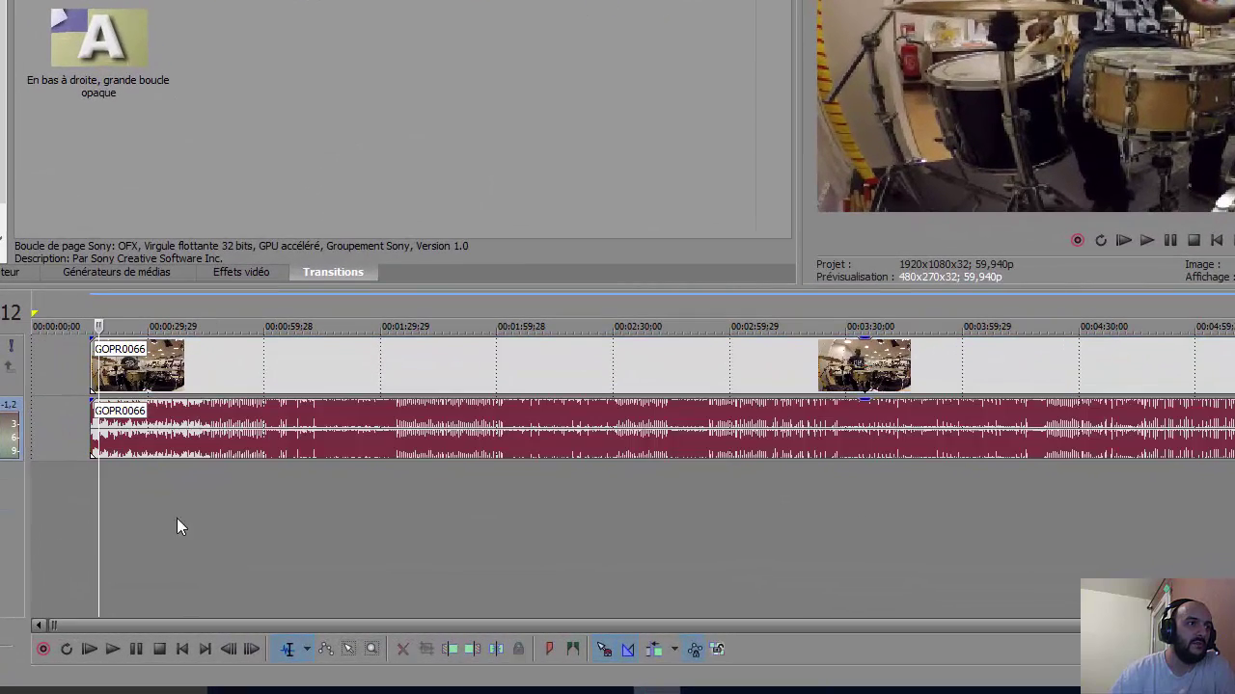
click(77, 519)
click(96, 520)
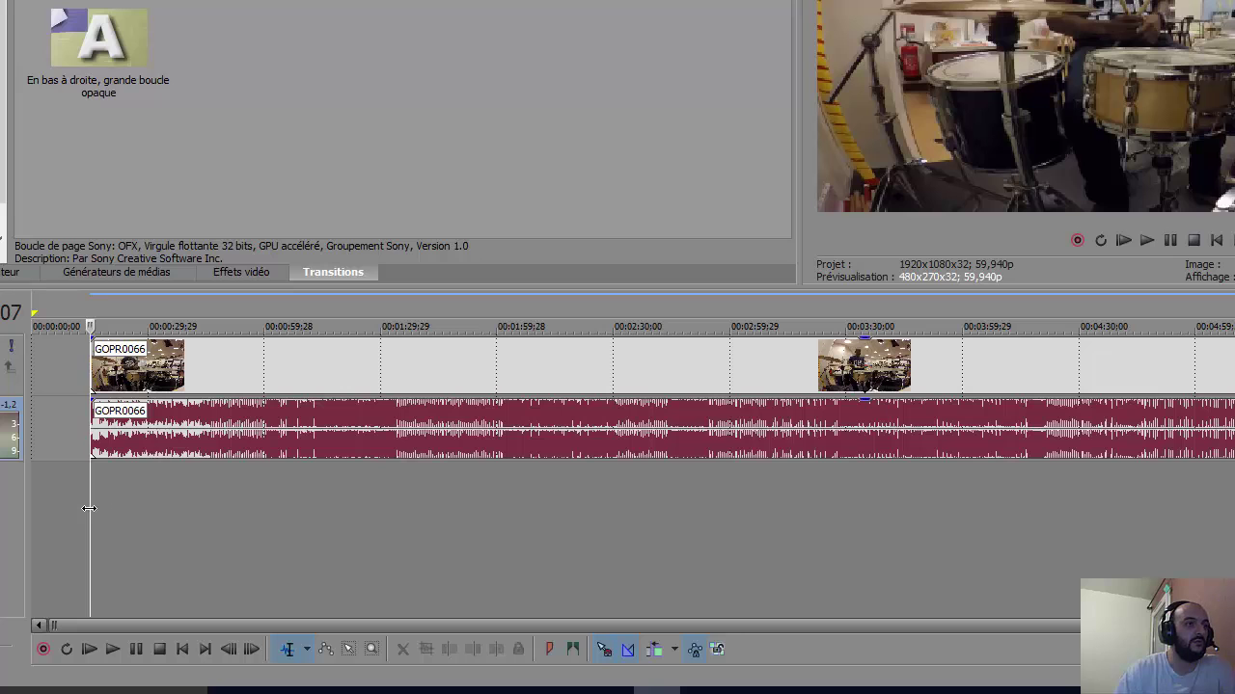
scroll(87, 508, up, 5)
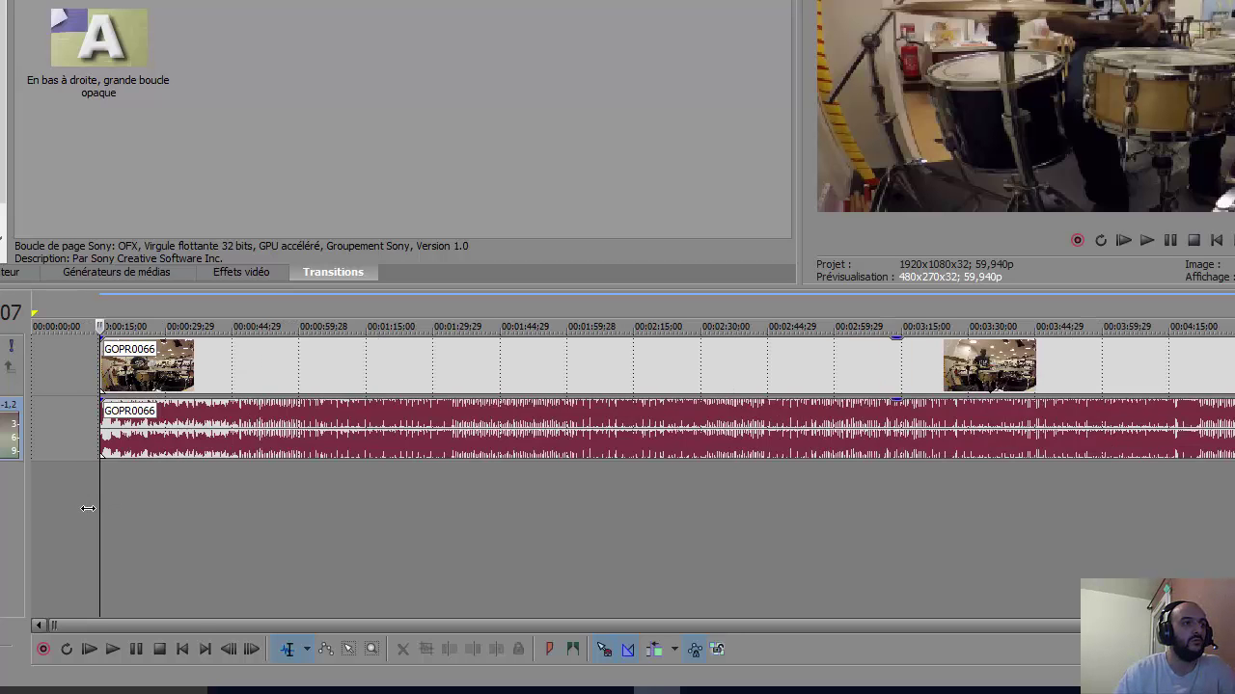
scroll(88, 508, down, 5)
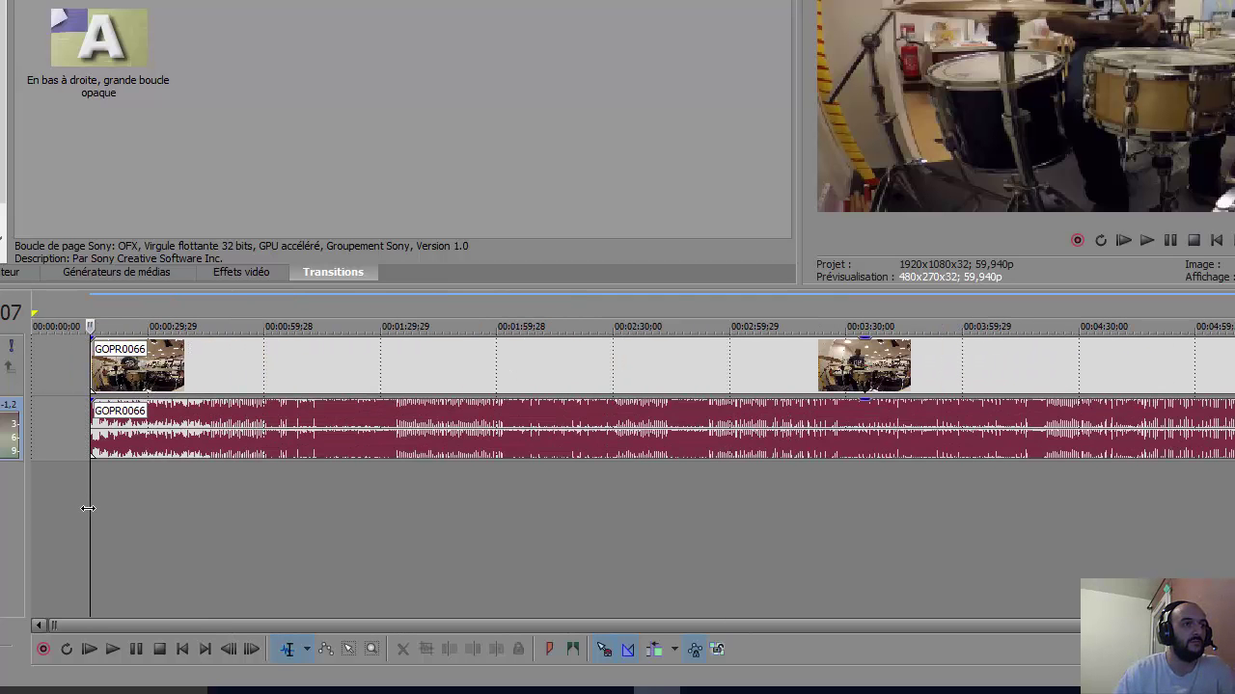
click(176, 372)
click(45, 540)
- Inspect the opening seconds of the clip at different timeline scales and playhead positions
scroll(45, 539, up, 5)
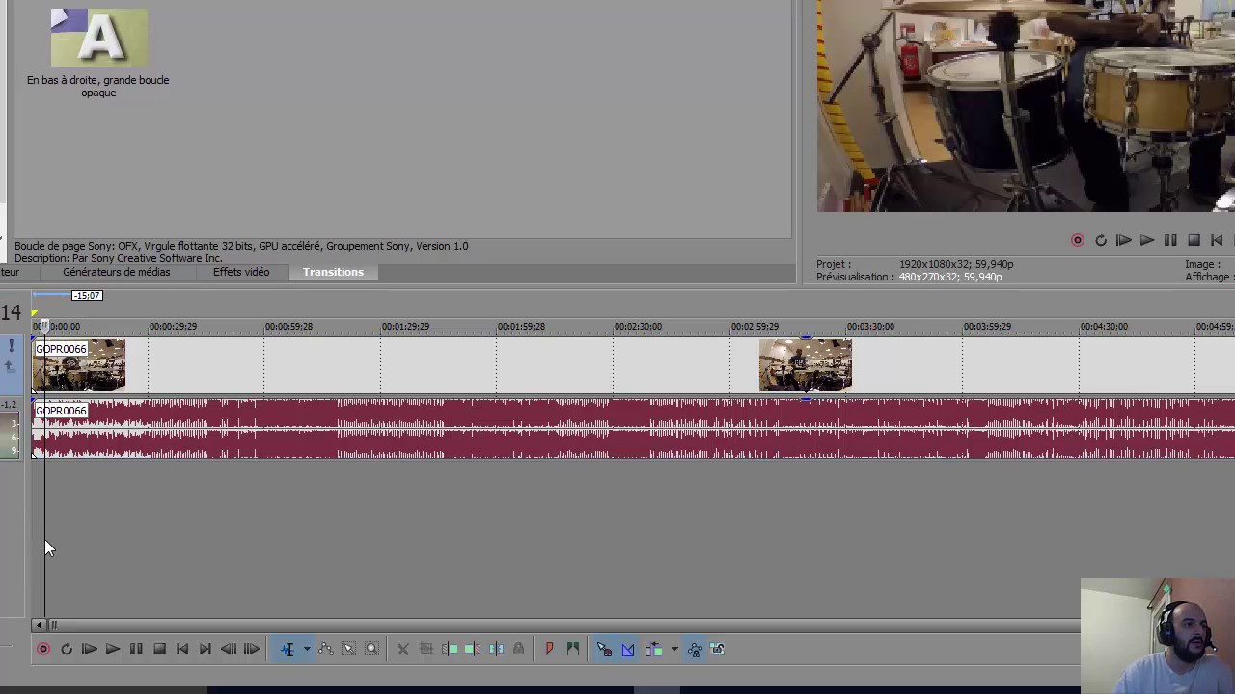
scroll(121, 561, up, 8)
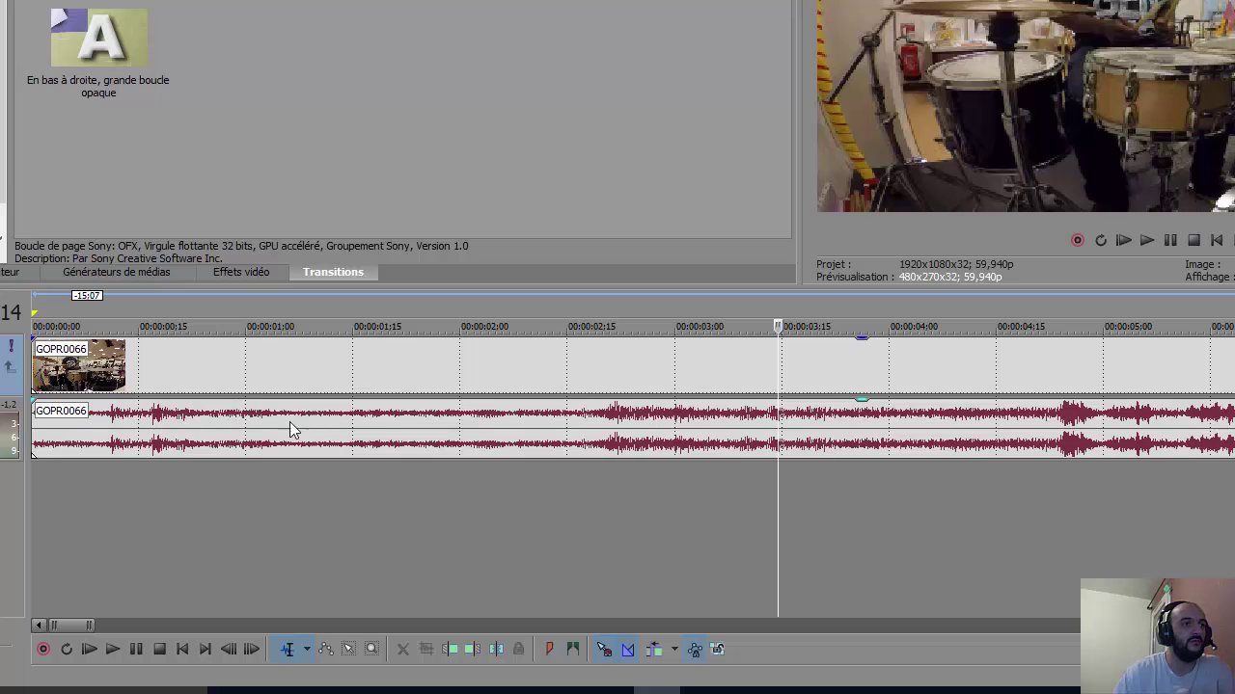
click(216, 501)
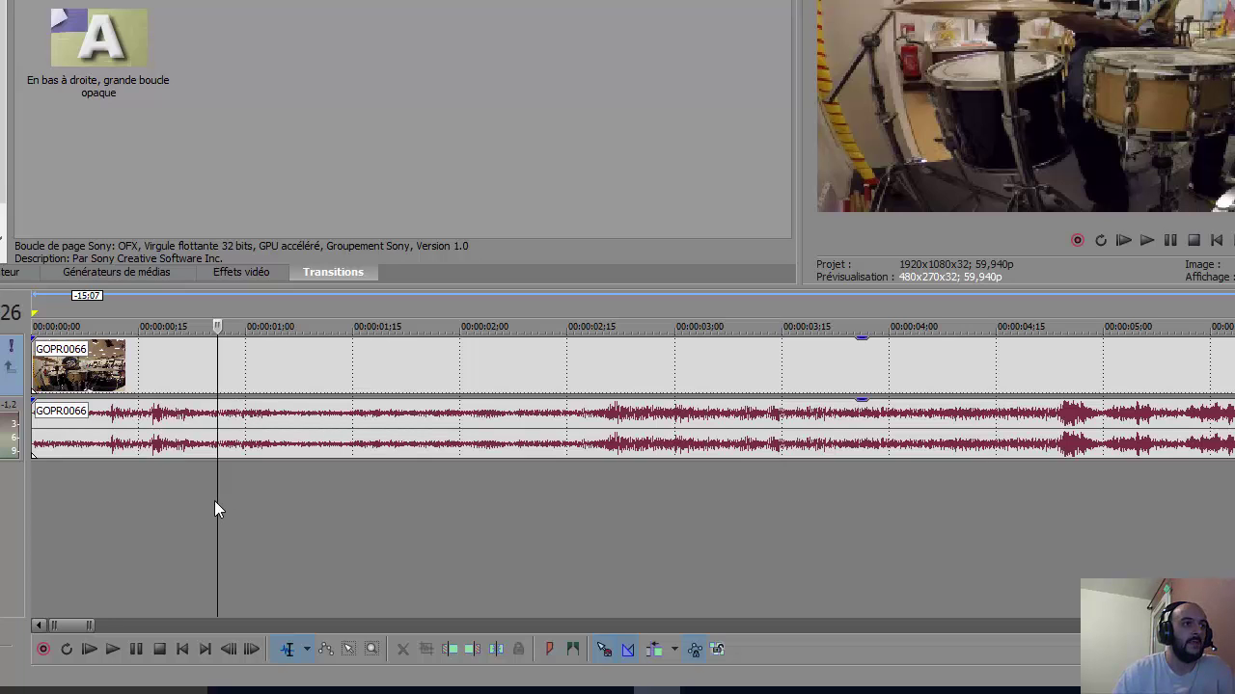
scroll(223, 502, down, 5)
scroll(227, 500, down, 2)
click(69, 495)
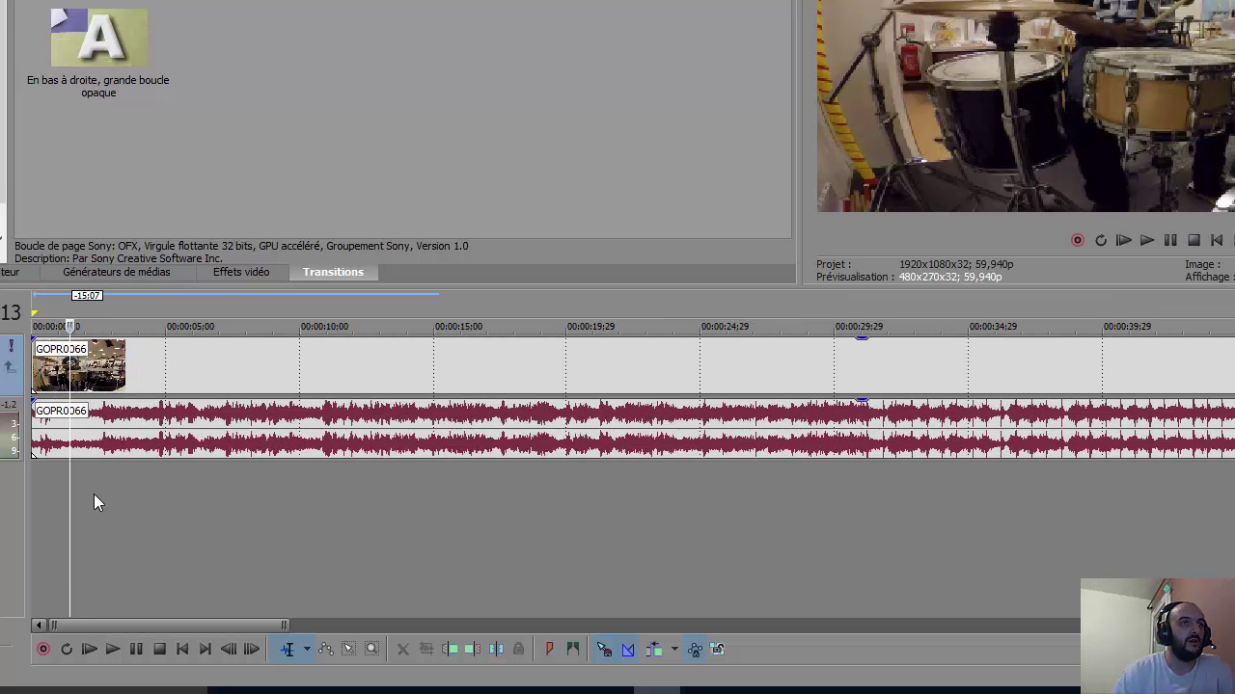
click(122, 494)
click(165, 484)
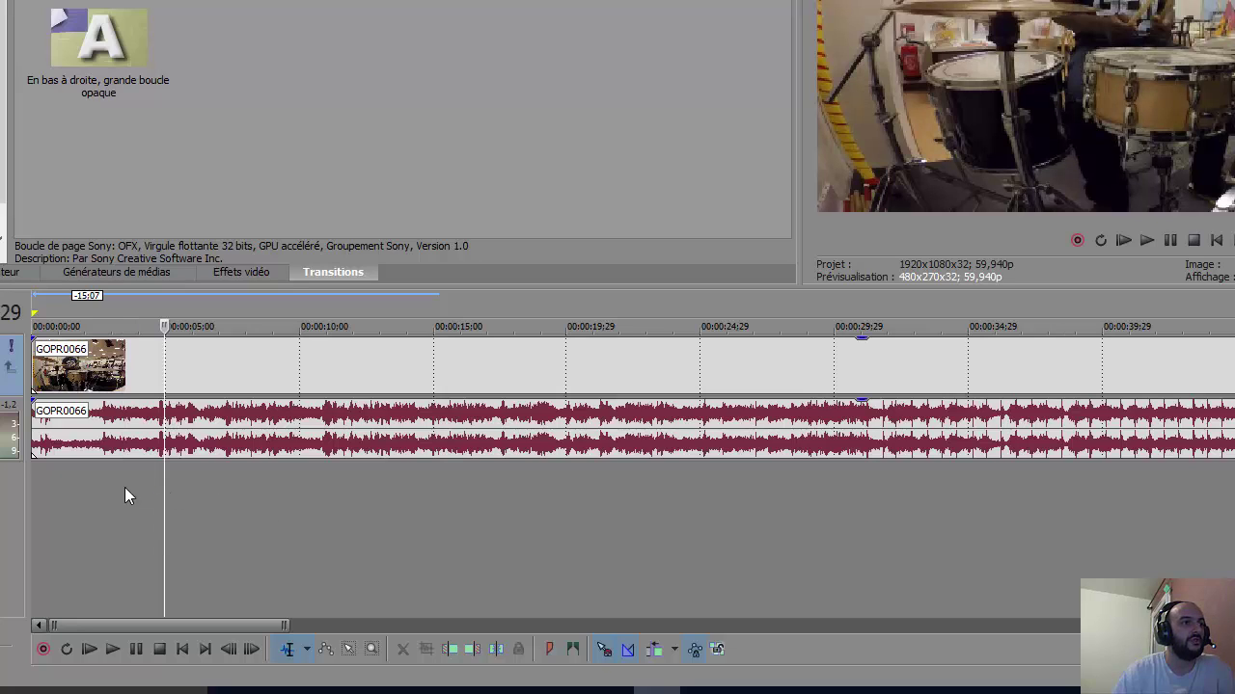
click(118, 488)
click(94, 489)
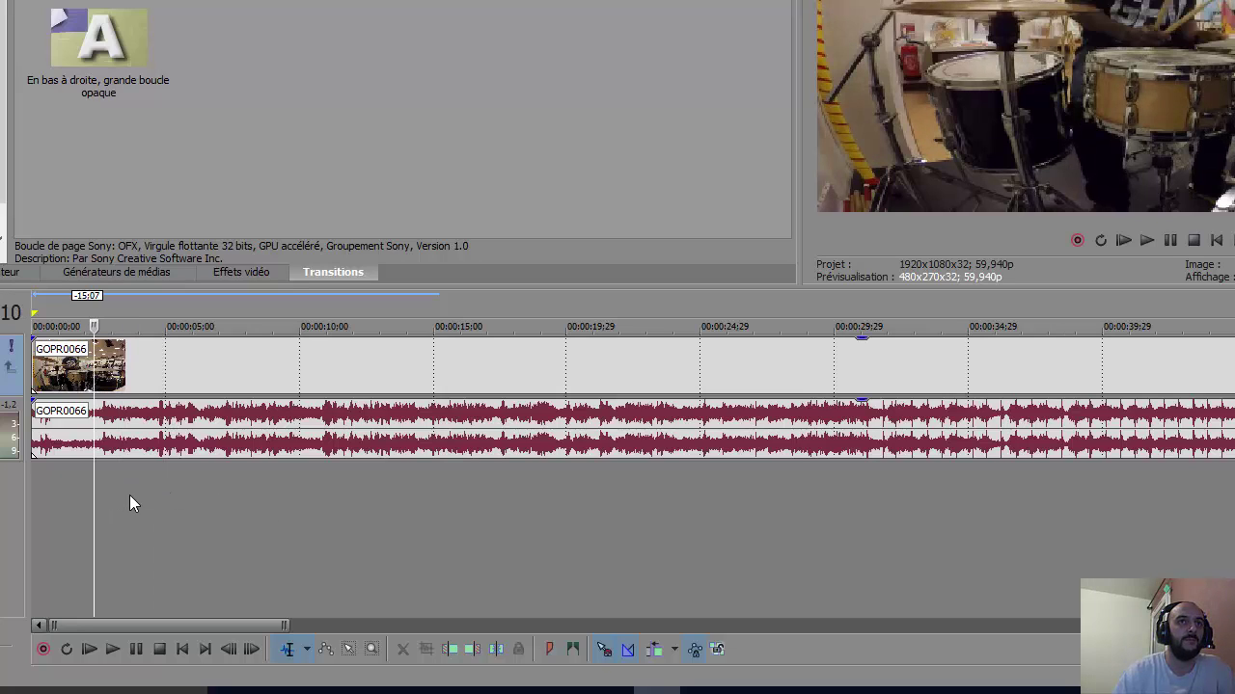
- Return the playhead to the start of the timeline and play the clip from there
click(30, 496)
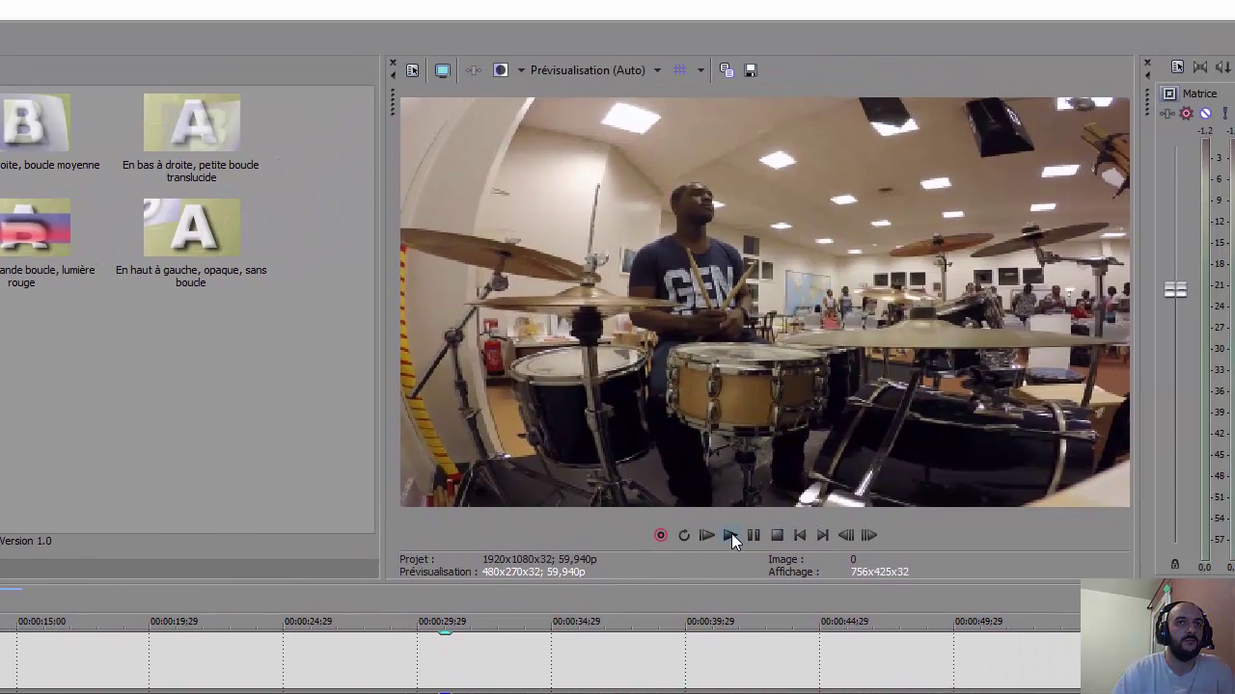
click(731, 536)
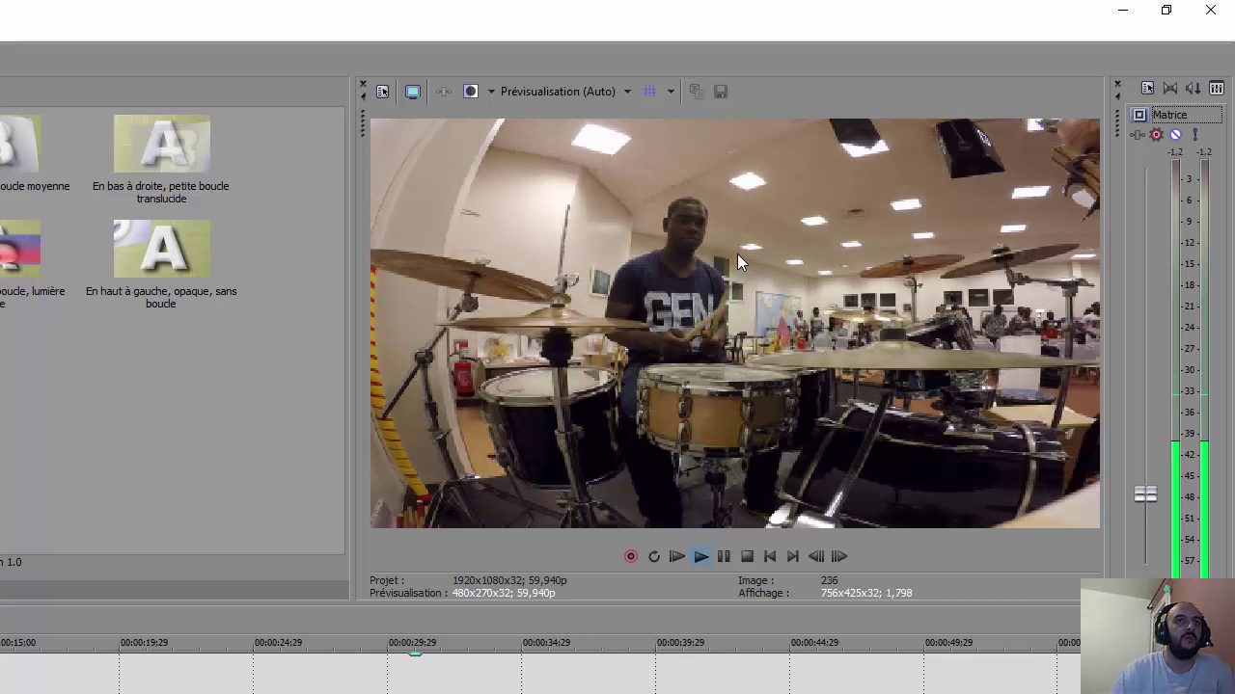
- Pause playback and review the preview quality options, keeping Prévisualisation at Auto
click(721, 556)
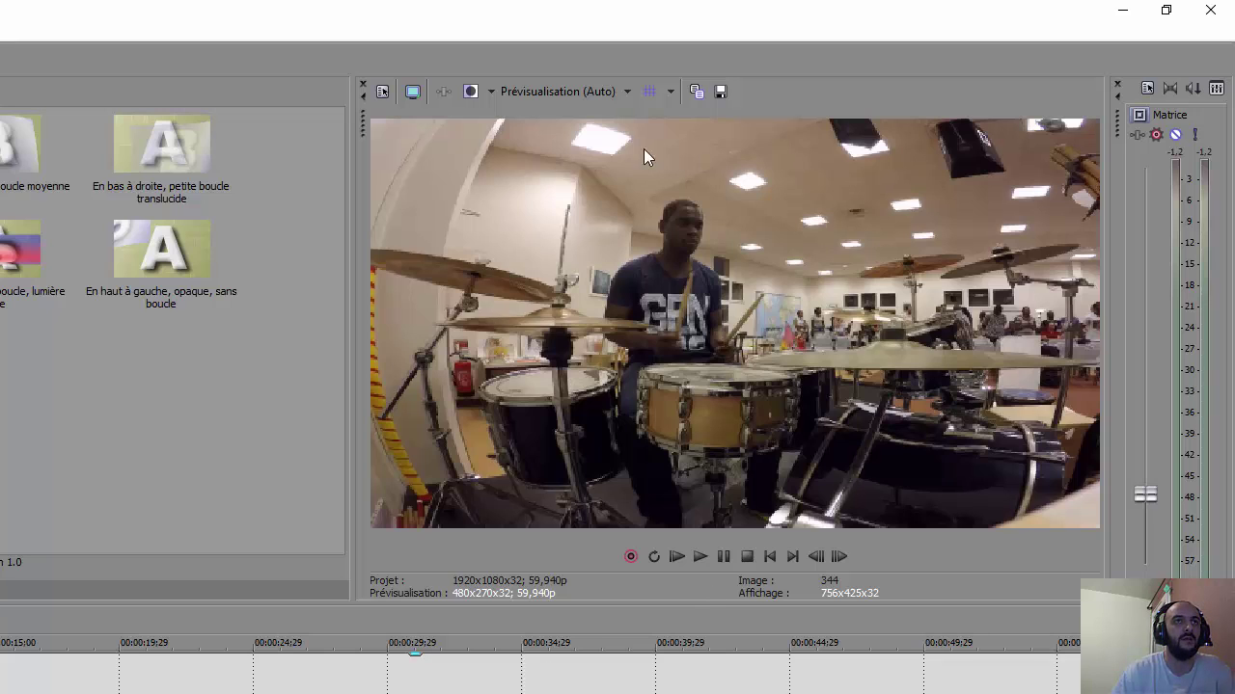
click(567, 91)
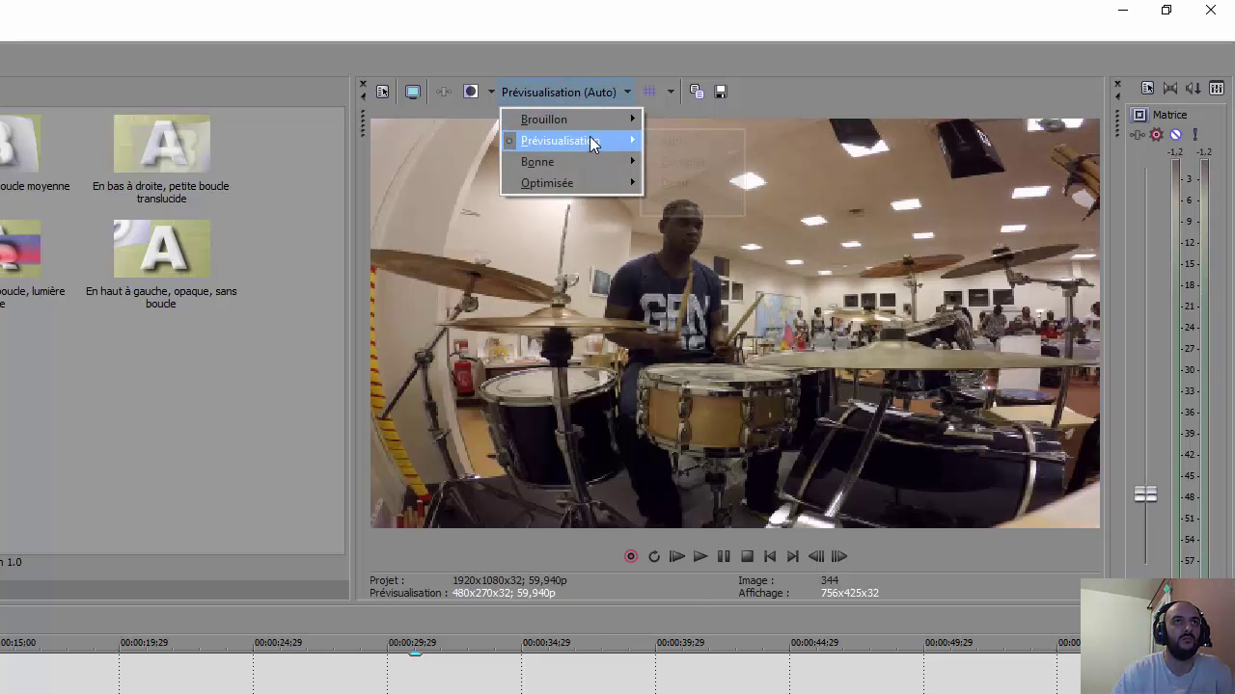
mouse_move(590, 141)
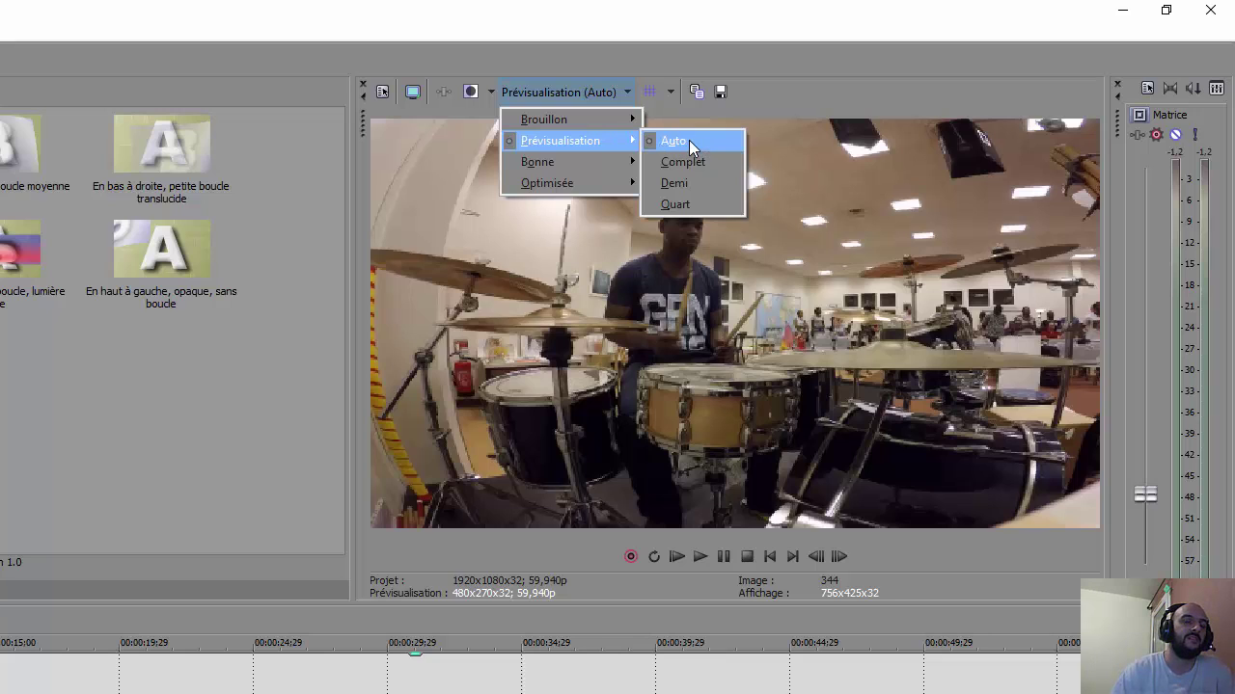
click(689, 140)
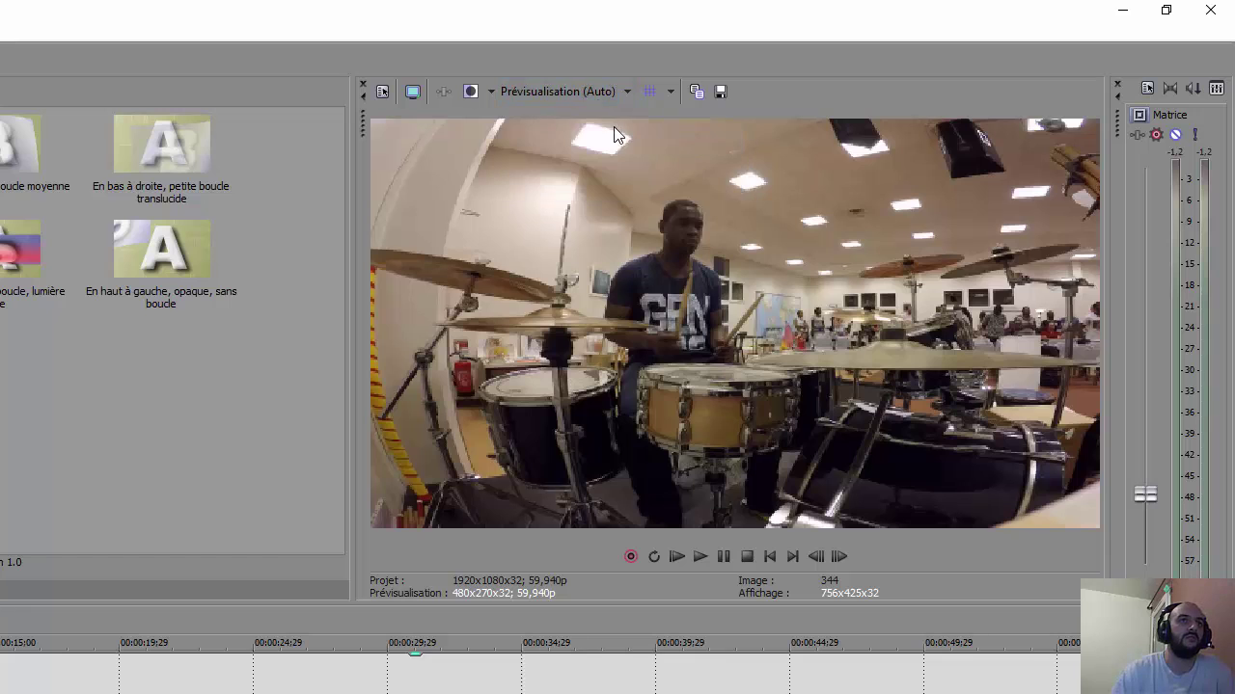
click(554, 91)
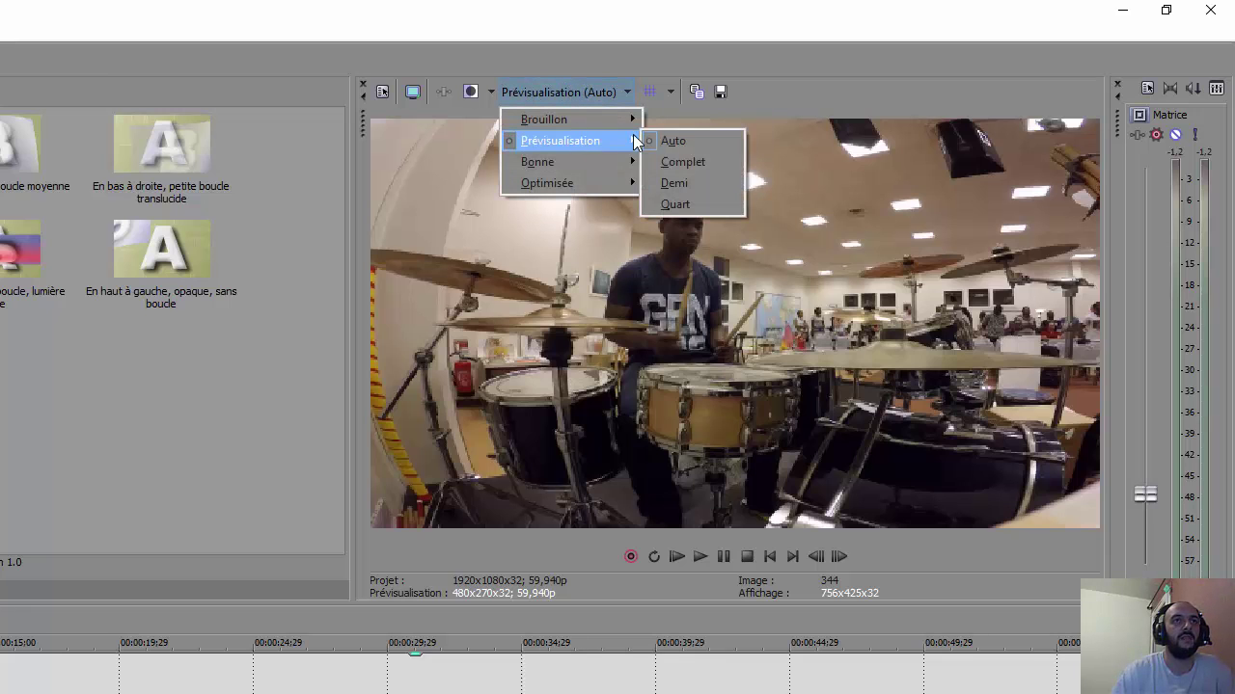
click(591, 91)
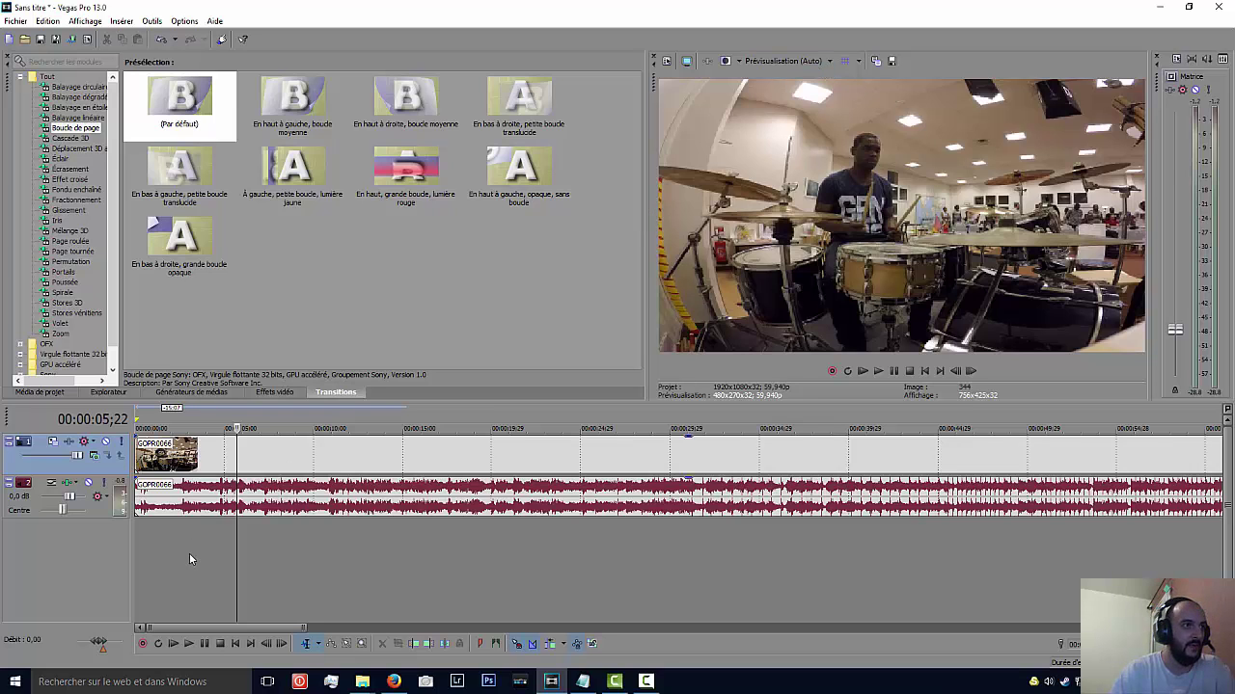
- Step the playhead frame by frame to 00:00:04;22 and split the GOPR0066 clip there
scroll(189, 553, up, 5)
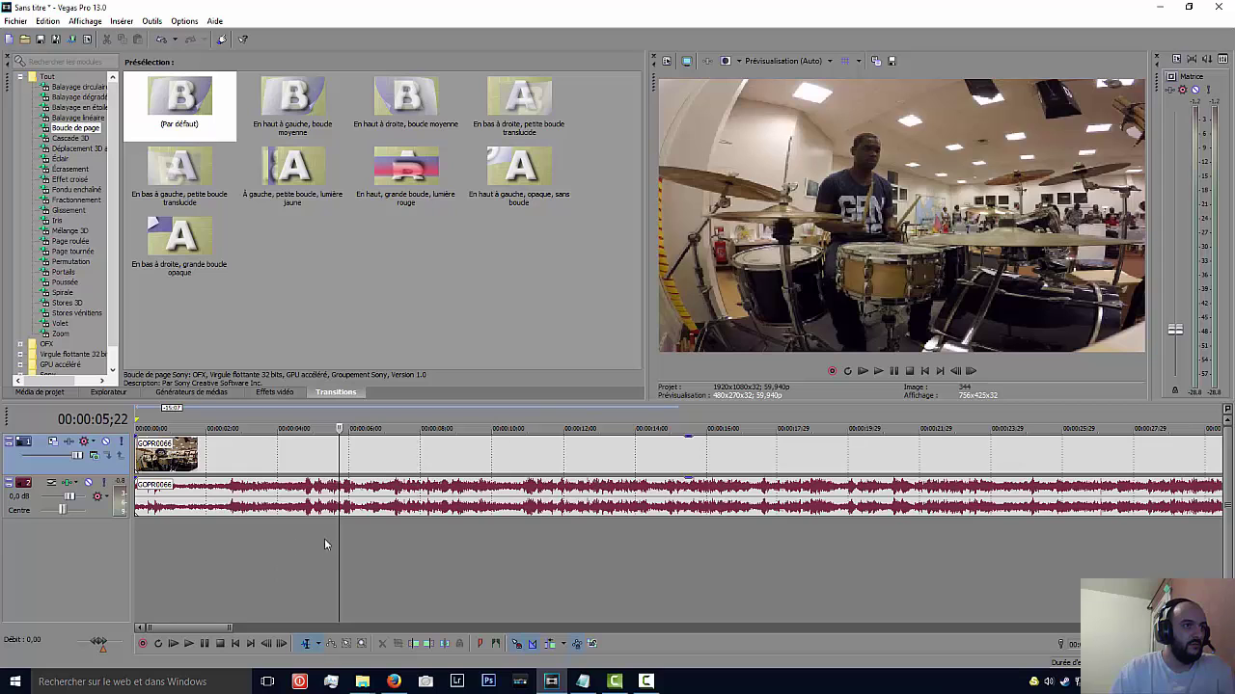
drag(339, 538, 299, 533)
scroll(300, 533, up, 3)
scroll(450, 531, up, 2)
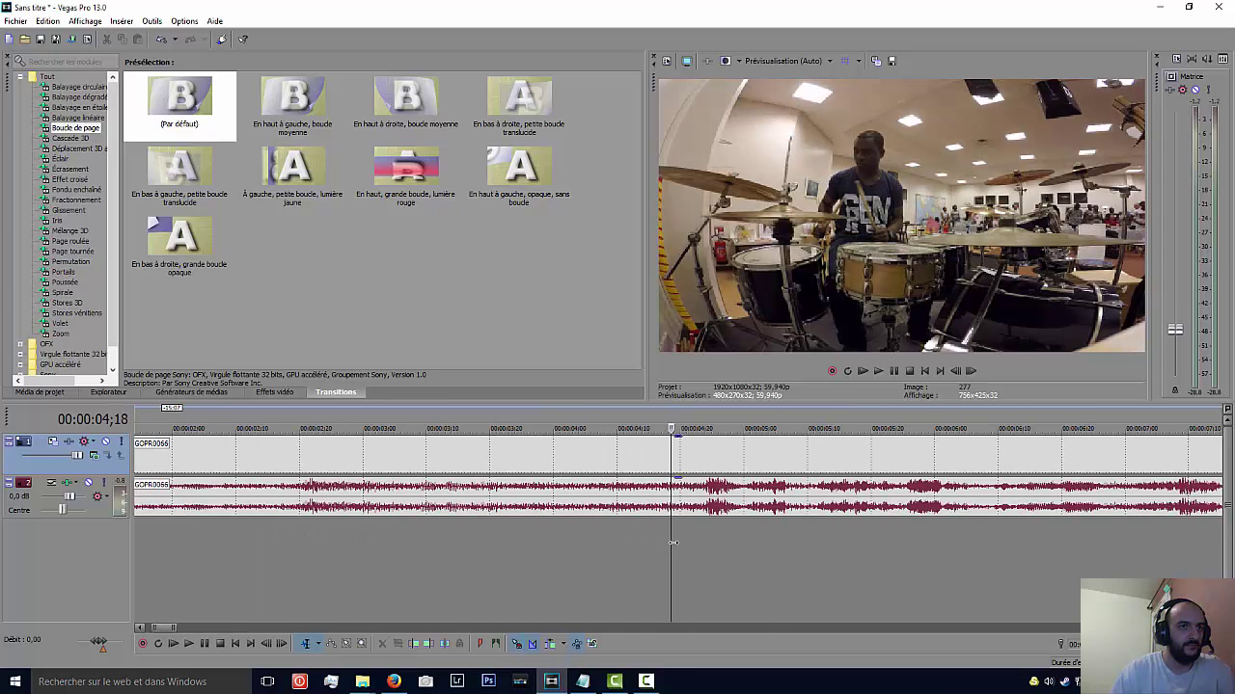
mouse_move(671, 542)
mouse_down()
mouse_move(748, 528)
mouse_move(682, 532)
mouse_move(693, 533)
mouse_up()
key(Left)
key(Left)
key(Left)
key(Left)
key(Left)
key(Left)
key(Left)
key(Left)
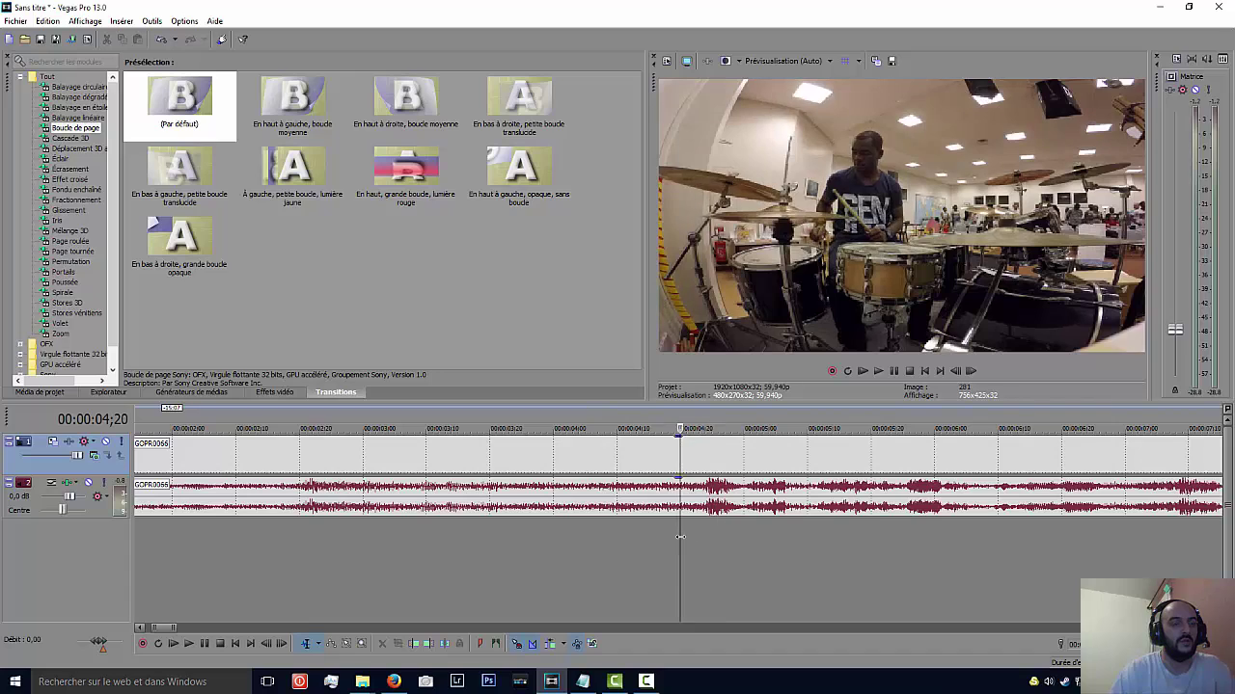
key(Right)
key(Right)
key(Right)
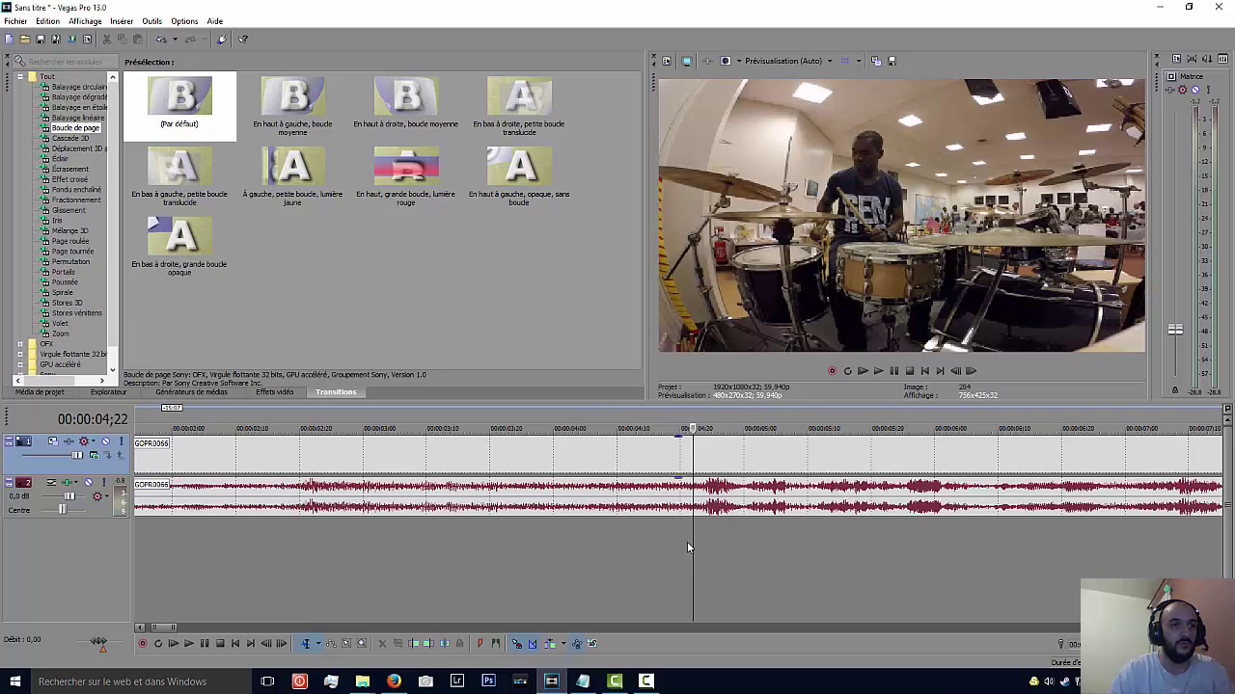
scroll(687, 543, down, 3)
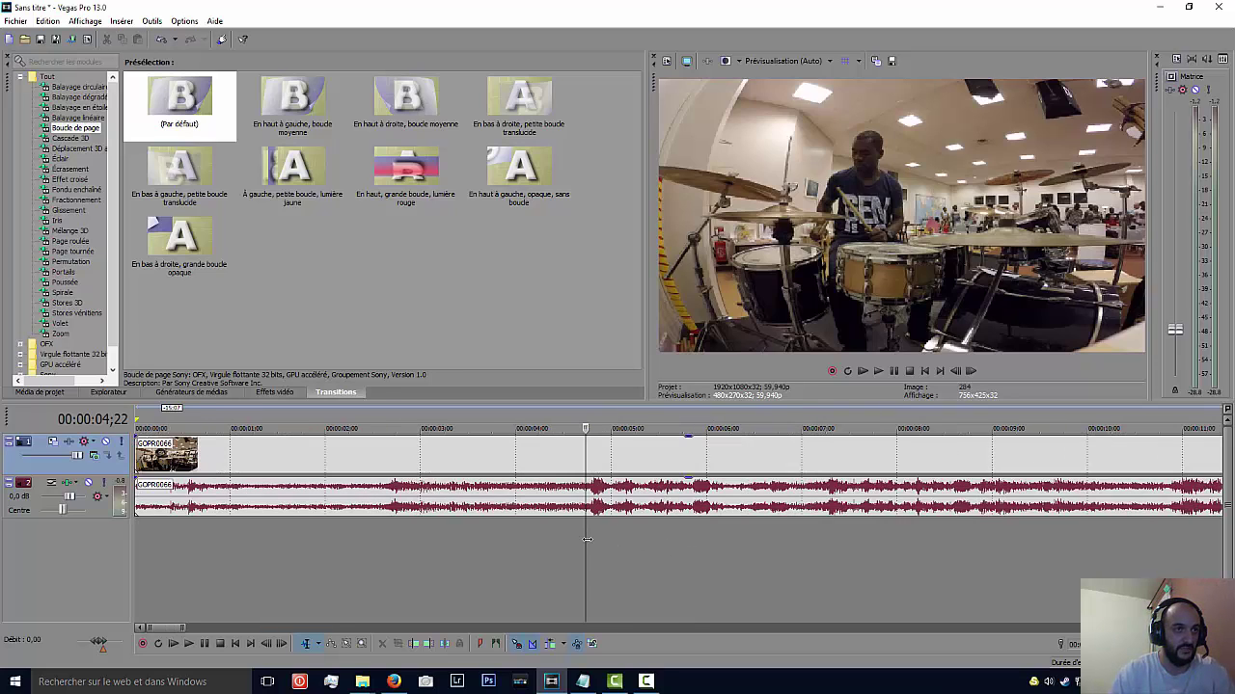
key(s)
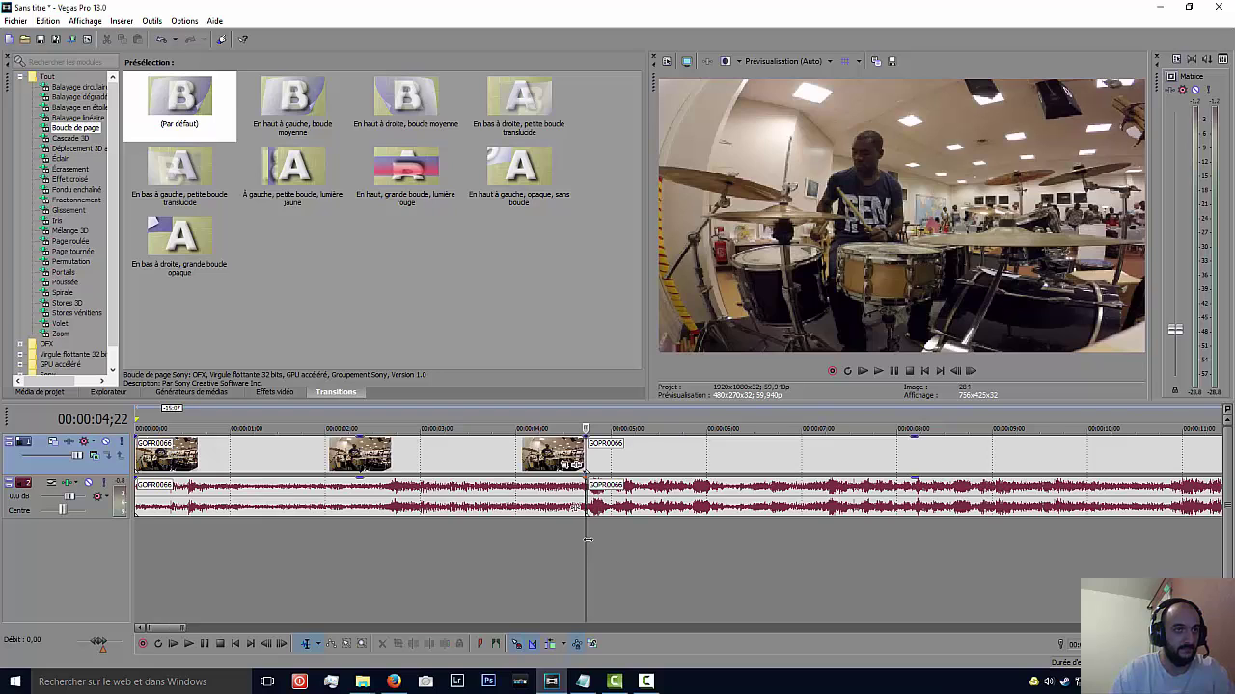
scroll(588, 539, up, 2)
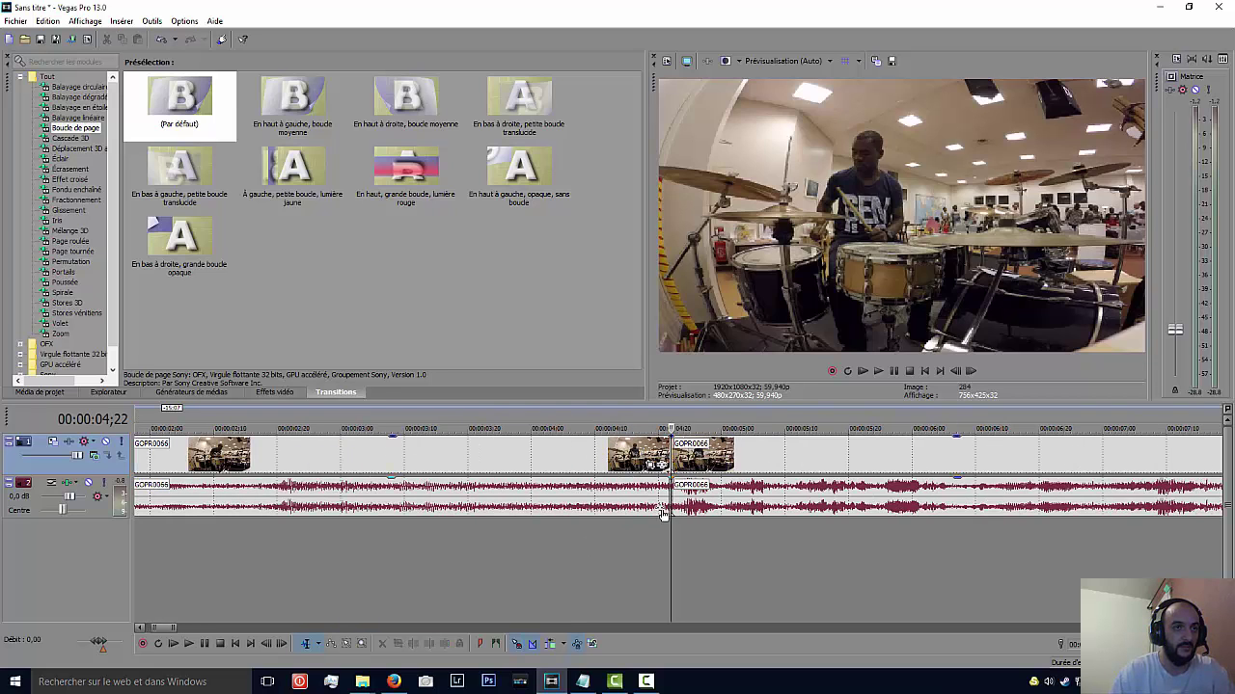
scroll(660, 482, down, 4)
- Delete the piece before the split and move the remaining clip closer to the timeline's start
click(353, 461)
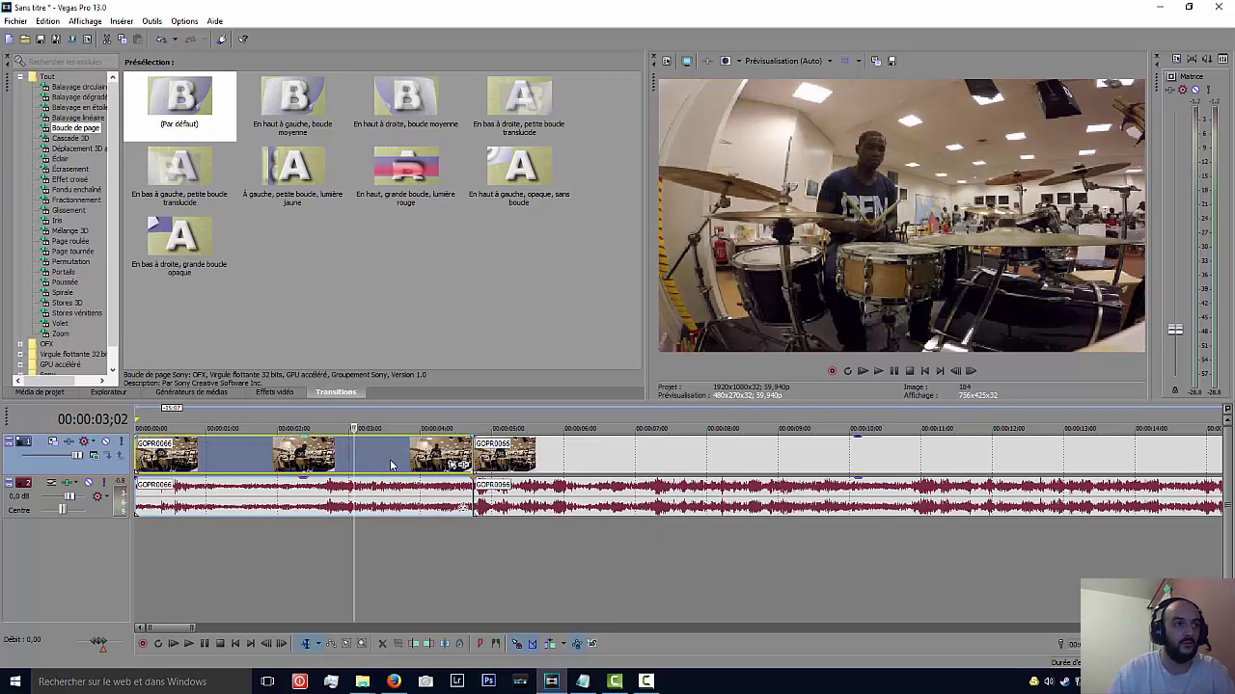
key(Delete)
drag(599, 471, 479, 471)
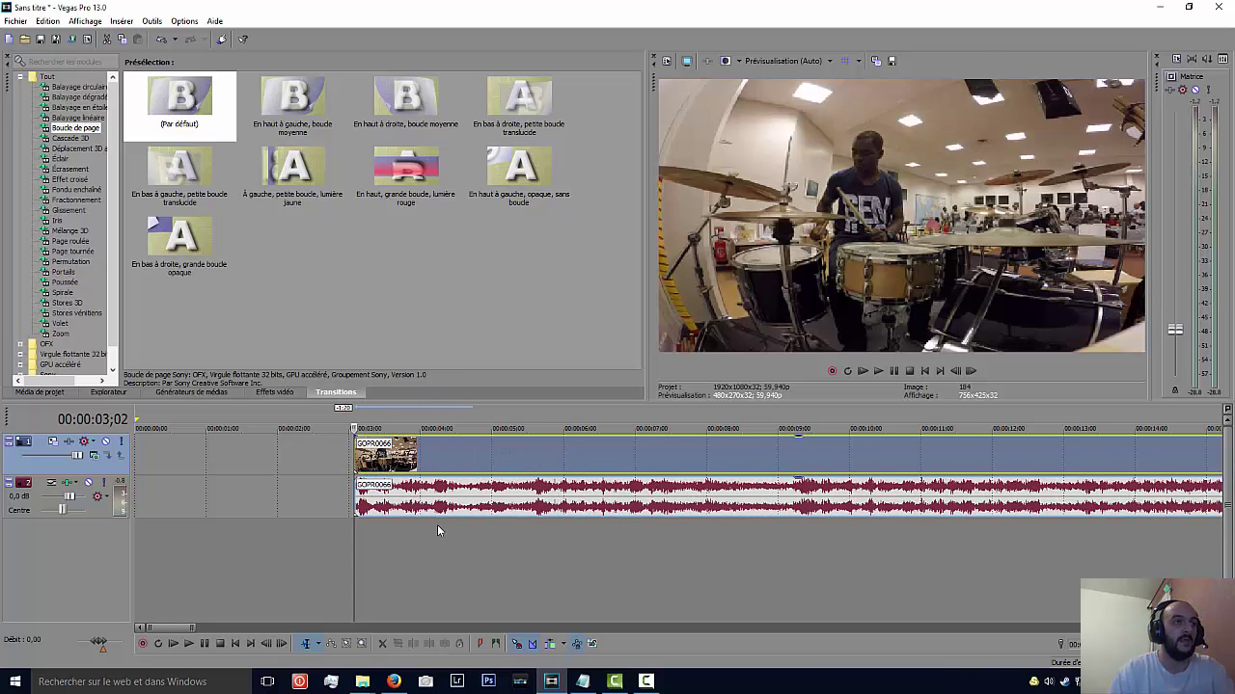
drag(405, 459, 339, 458)
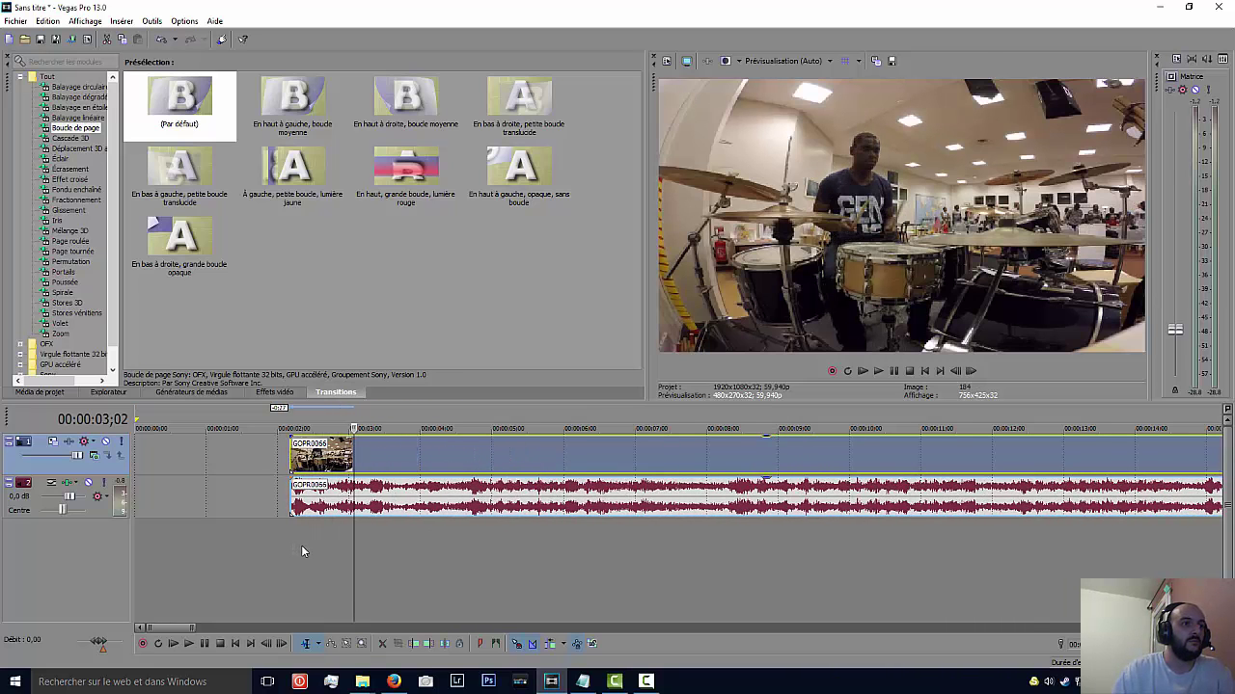
- Undo the clip moves, the deletion and the split to restore the uncut clip
key(ctrl+z)
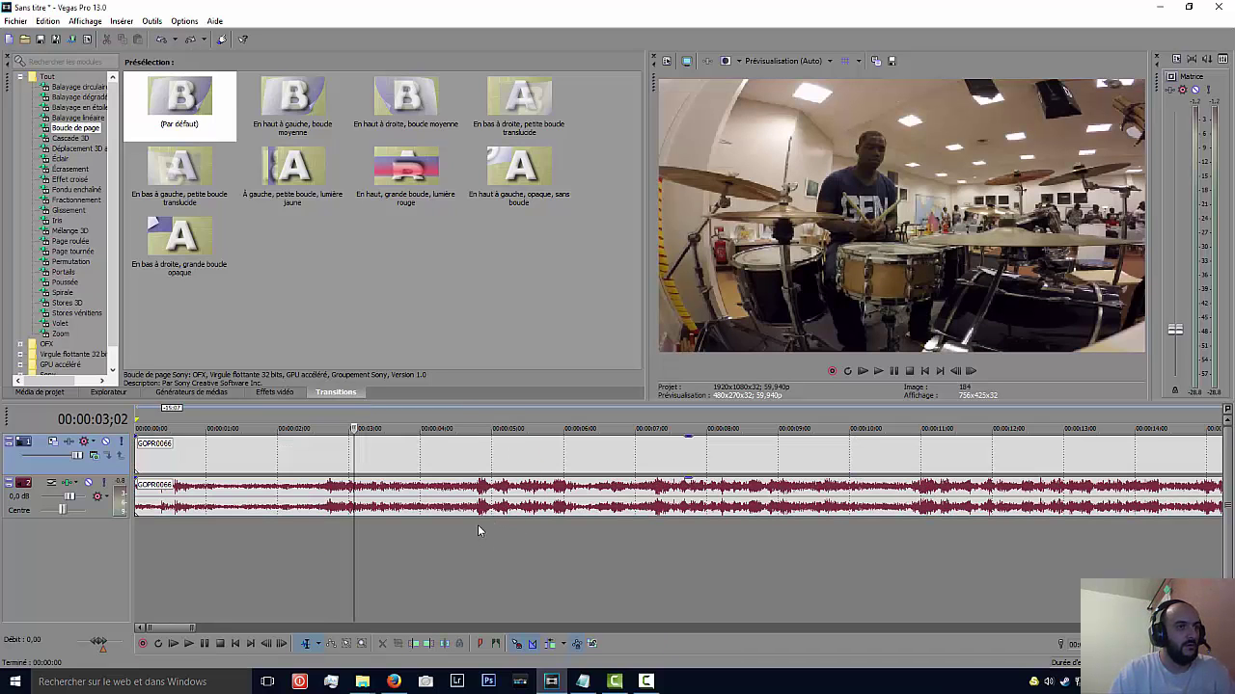
- Place the playhead at 00:00:04;23 and trim the start of the video and audio clip up to it
click(477, 527)
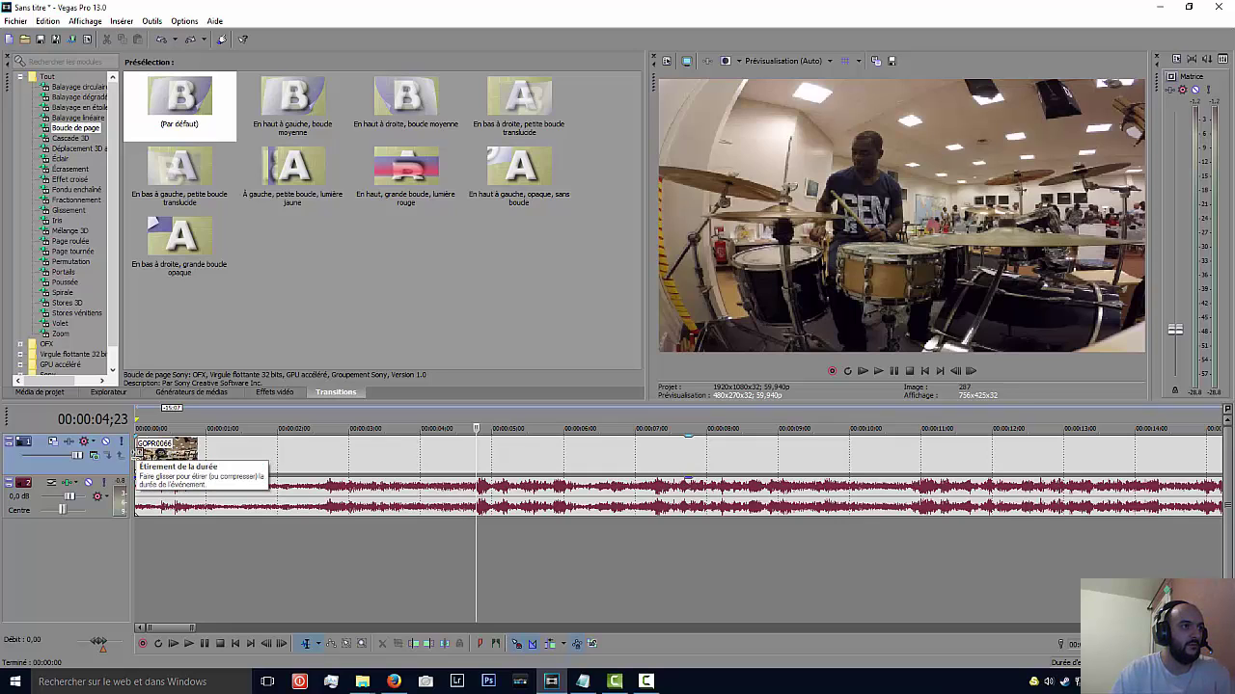
scroll(150, 455, up, 2)
scroll(149, 476, up, 1)
scroll(149, 476, down, 1)
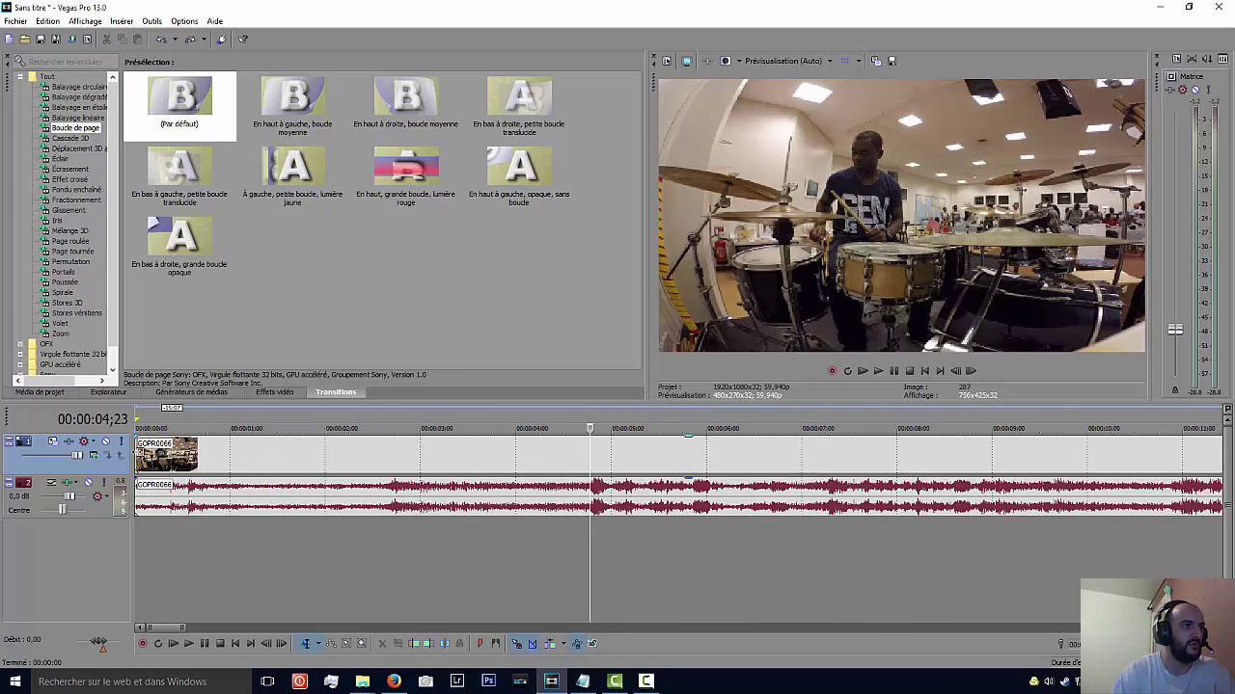
click(136, 511)
drag(136, 511, 590, 464)
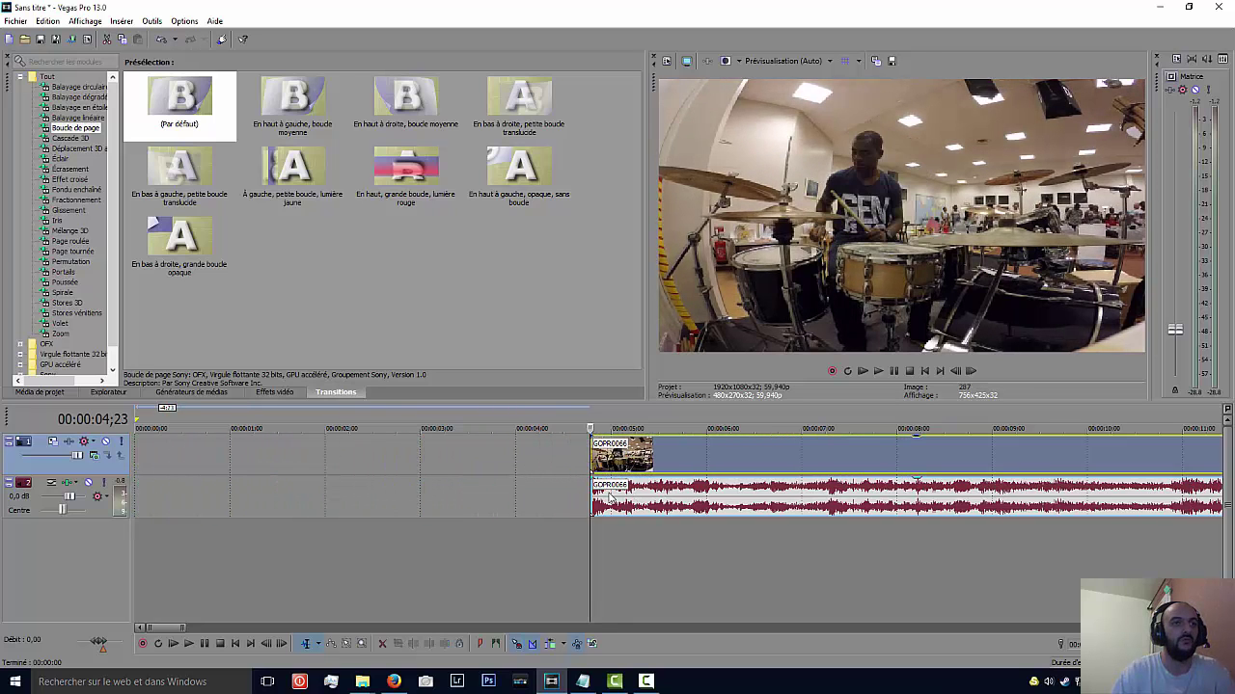
- Find a later cut point in the trimmed clip and split it at 00:01:23;01
scroll(592, 521, down, 5)
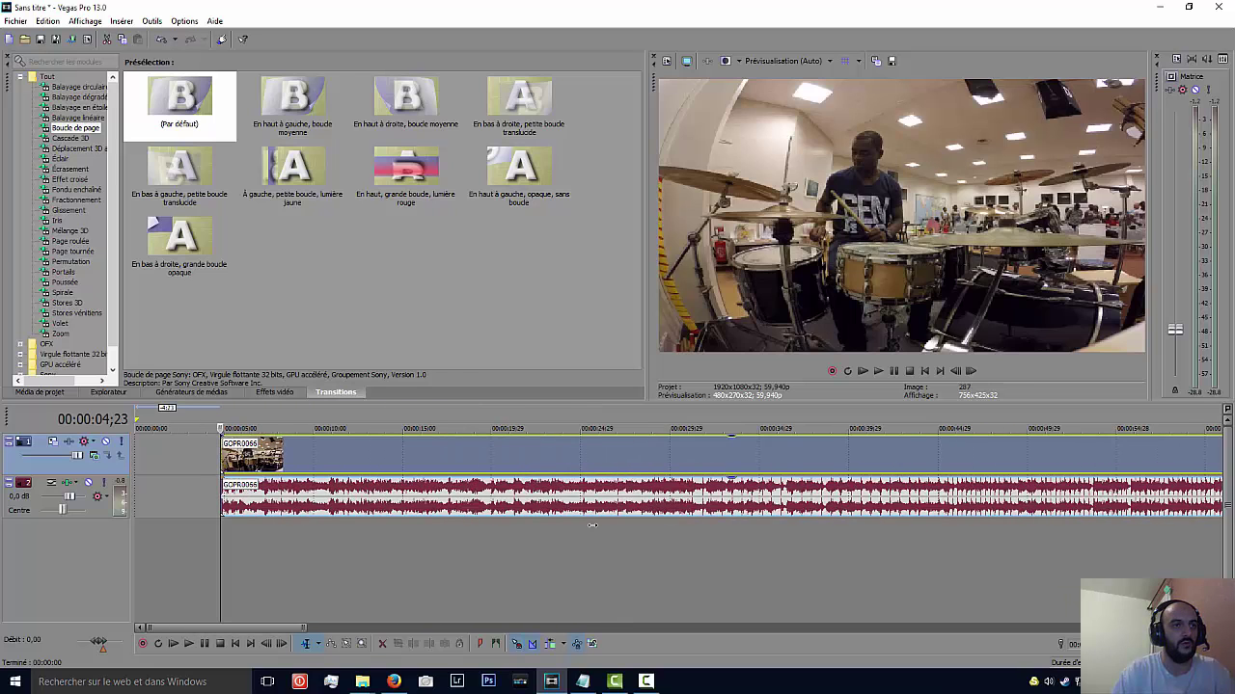
scroll(466, 529, down, 3)
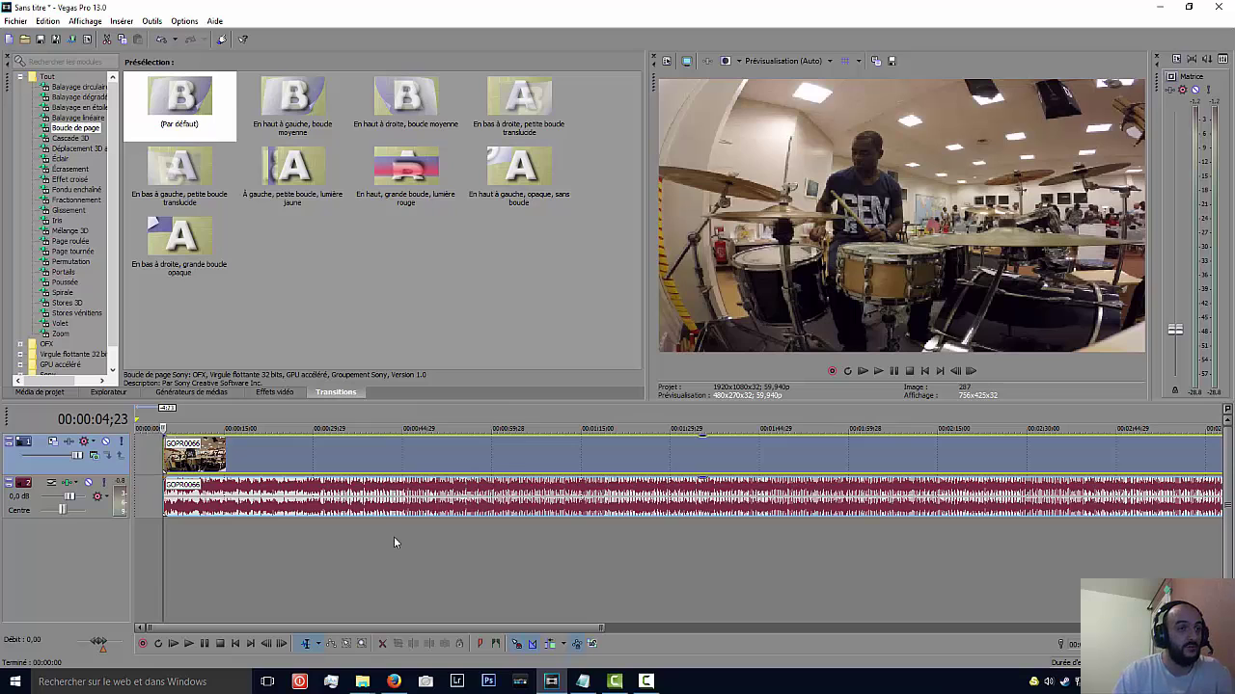
scroll(394, 542, down, 3)
click(264, 543)
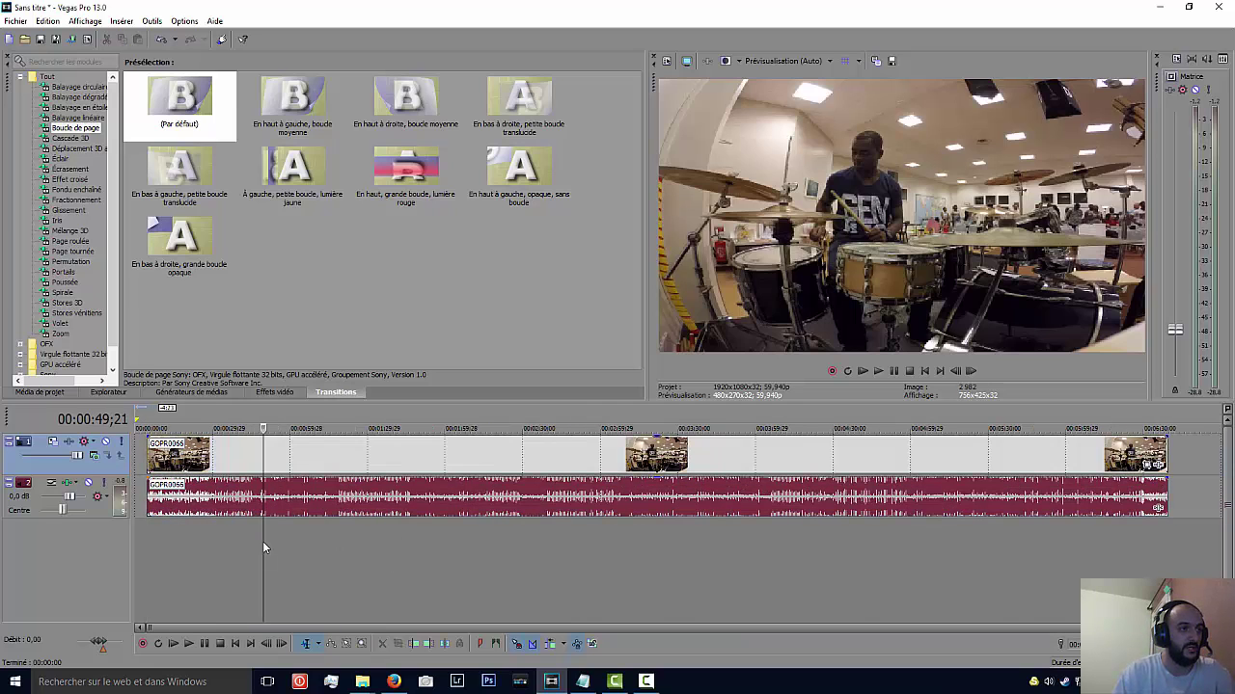
click(236, 553)
click(345, 552)
click(386, 552)
click(348, 553)
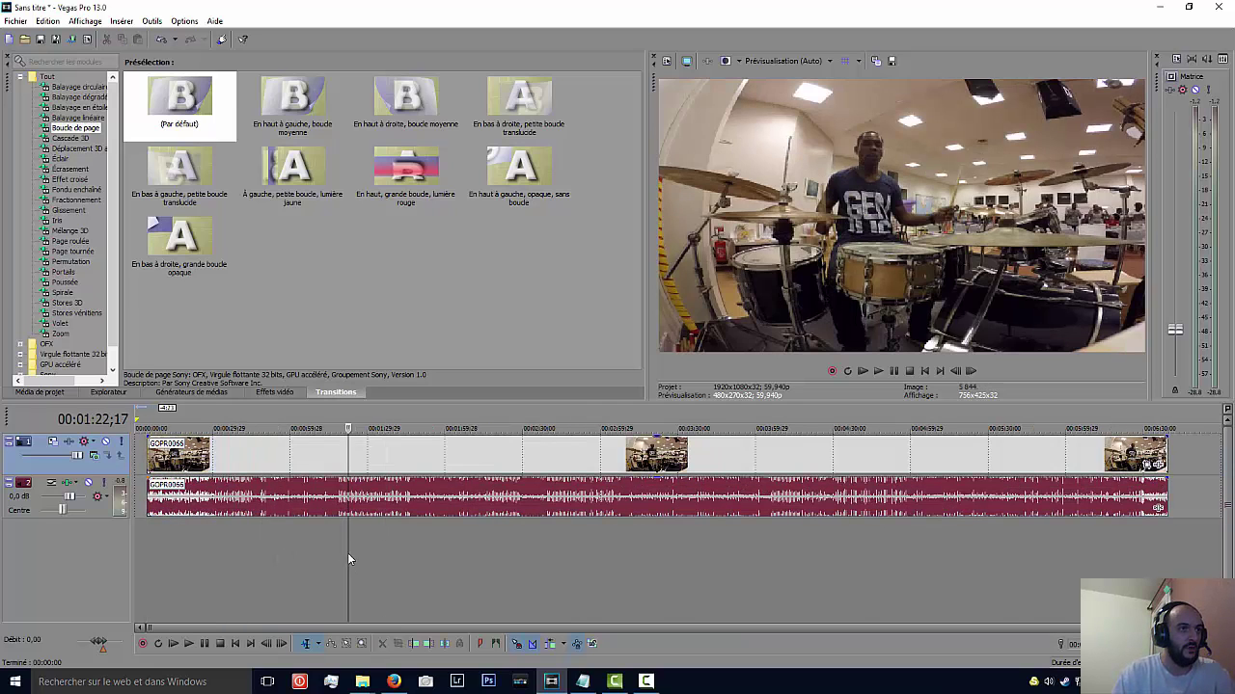
click(345, 464)
key(s)
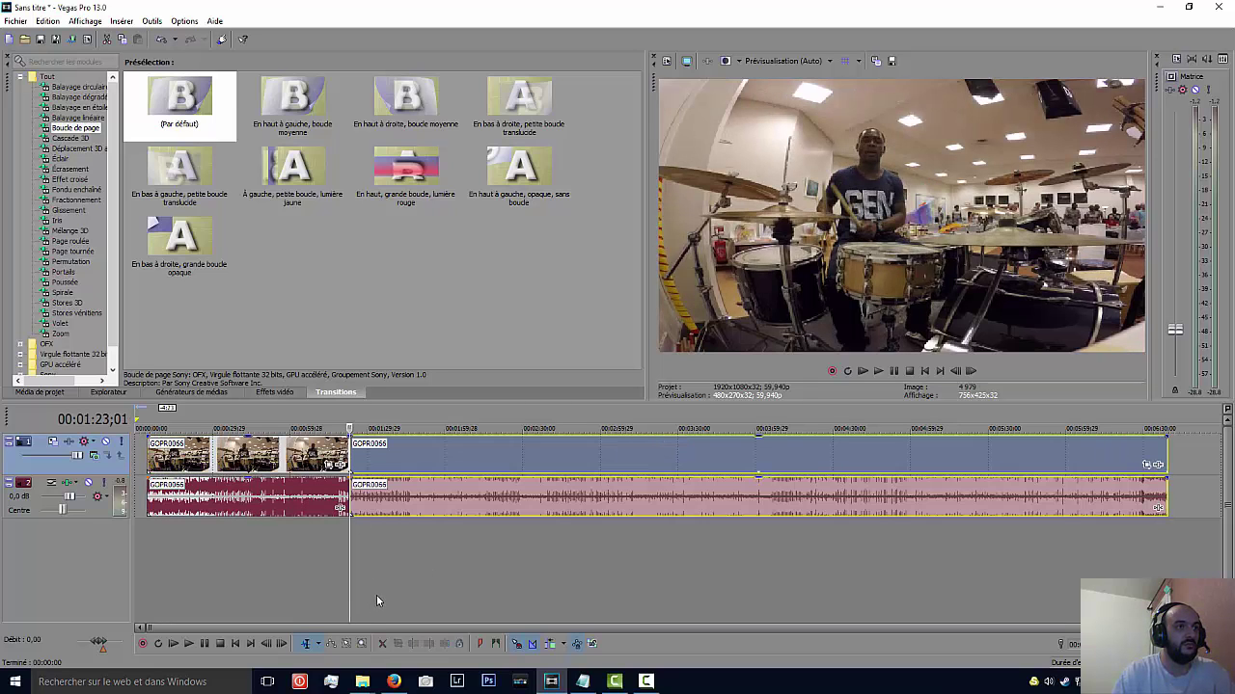
- Delete the long piece of the clip after the split
click(435, 526)
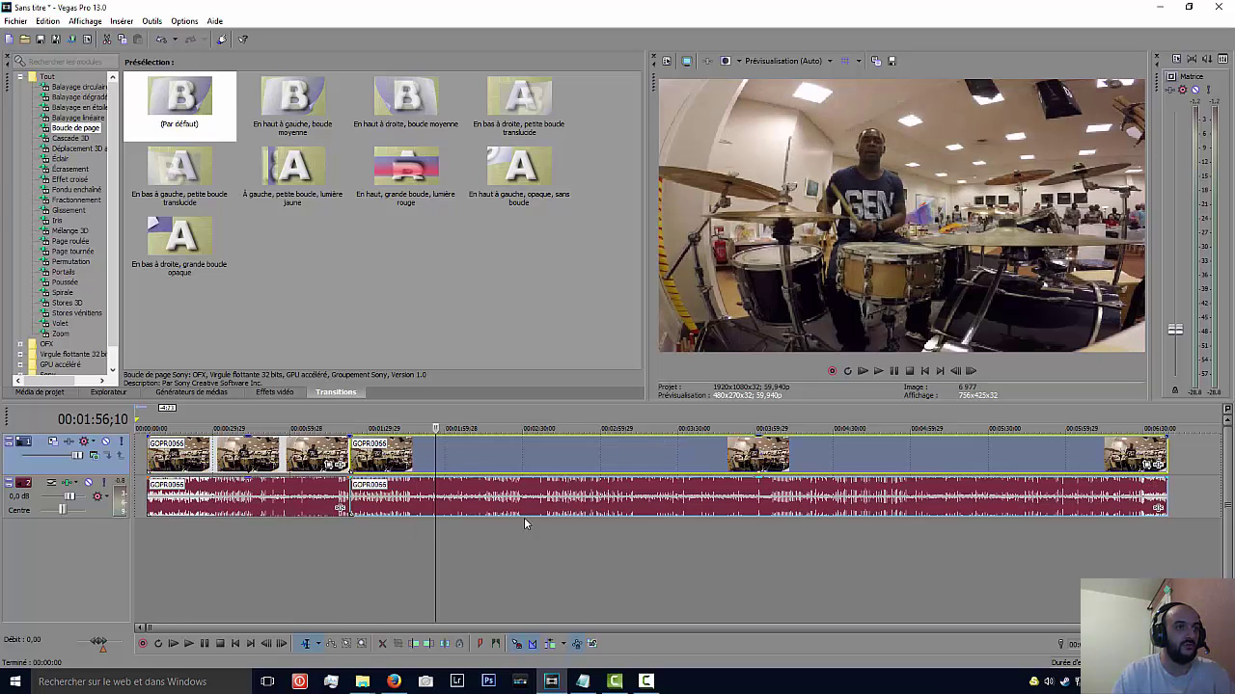
click(532, 460)
key(Delete)
- Move the remaining clip further along the timeline so that it starts at about 00:01:12
click(229, 546)
drag(284, 467, 477, 460)
click(393, 543)
scroll(386, 555, up, 3)
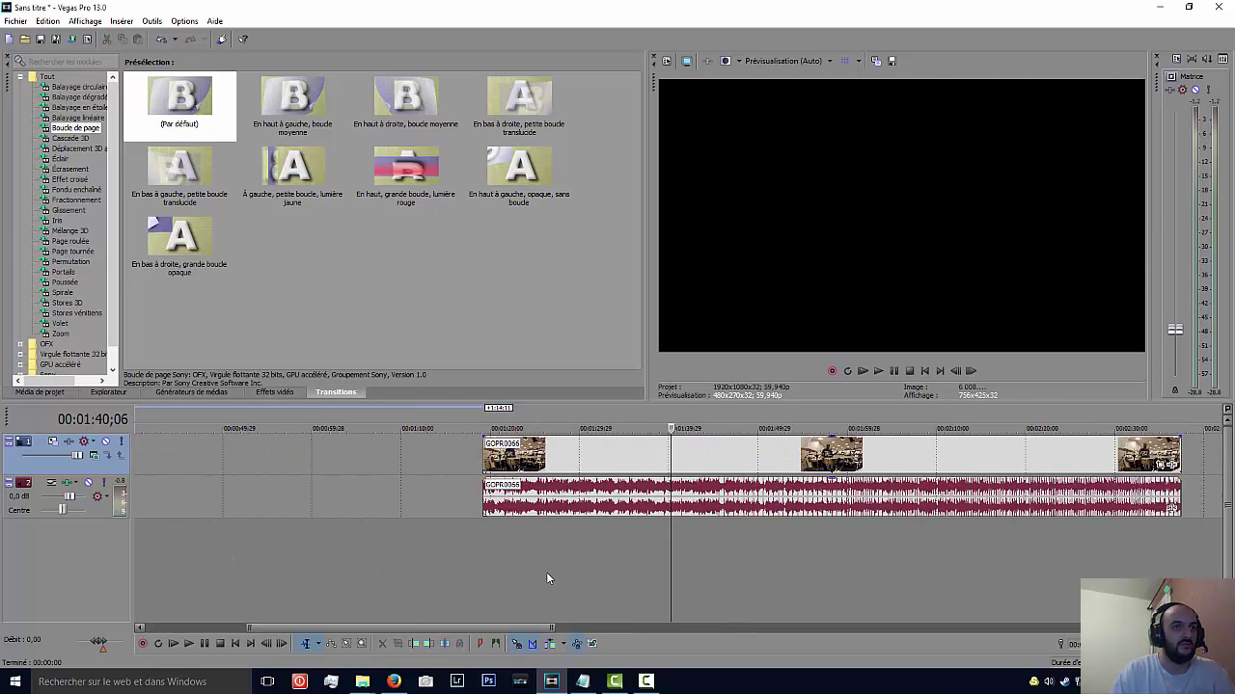
scroll(546, 572, down, 2)
mouse_move(622, 465)
mouse_down()
mouse_move(553, 457)
mouse_move(611, 461)
mouse_up()
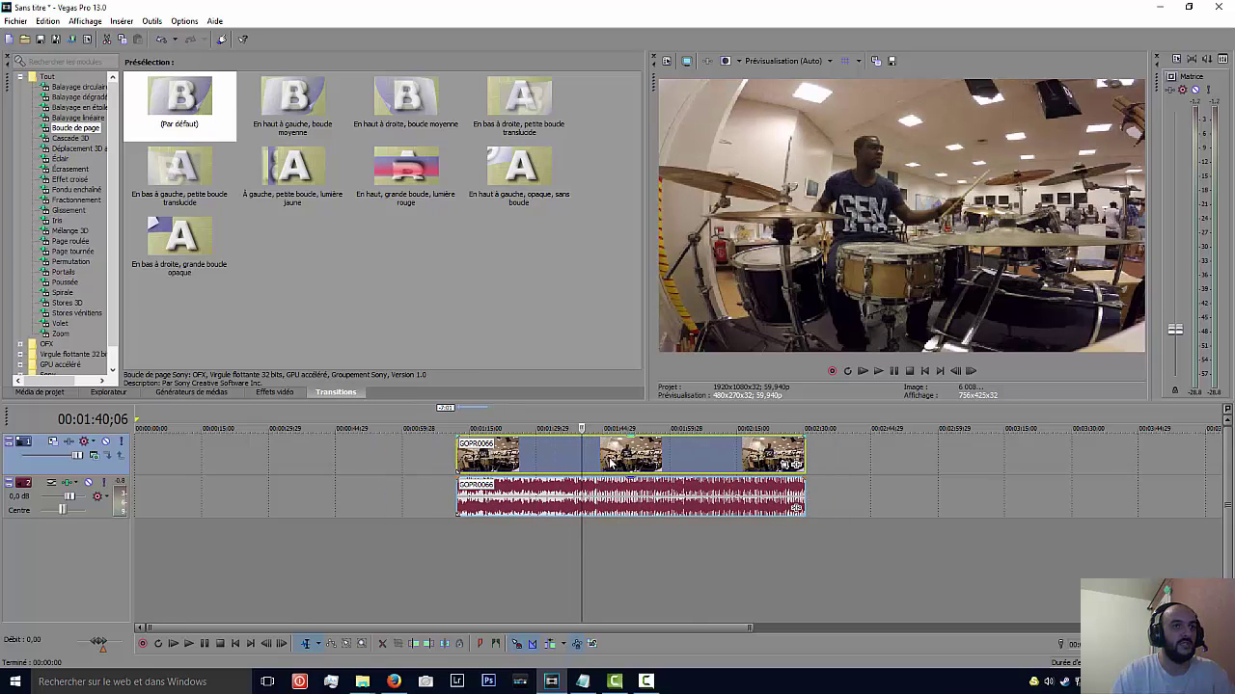
- Check the moved clip at several playhead positions, ending at 00:01:33;25
click(470, 549)
click(604, 549)
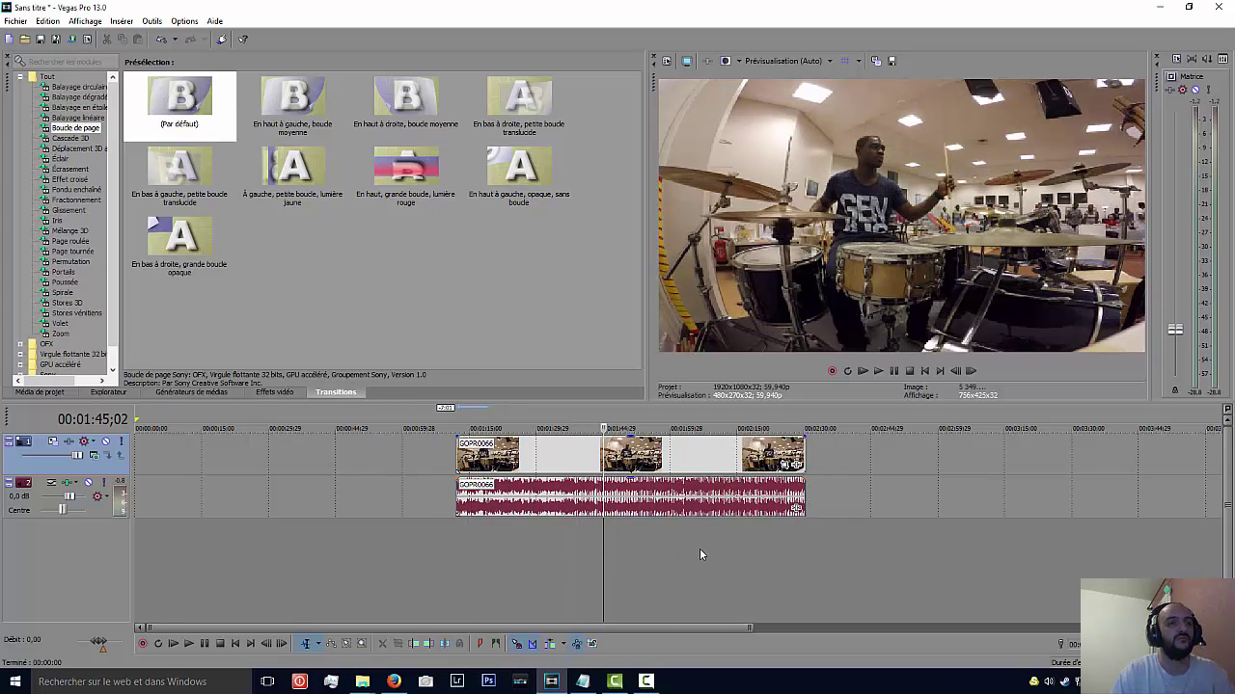
click(699, 548)
click(553, 555)
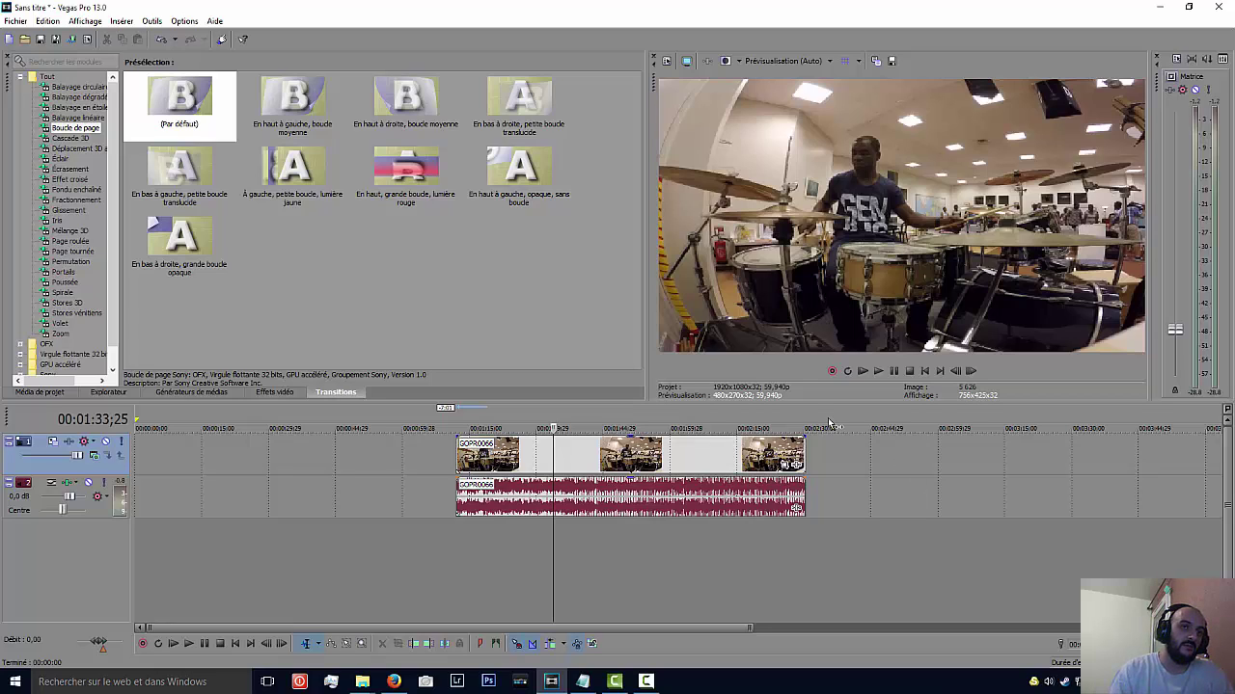
- Open the video clip's Panoramique/Recadrage window, sized to leave the preview visible, with its workspace zoomed out to 29.2 %
click(786, 467)
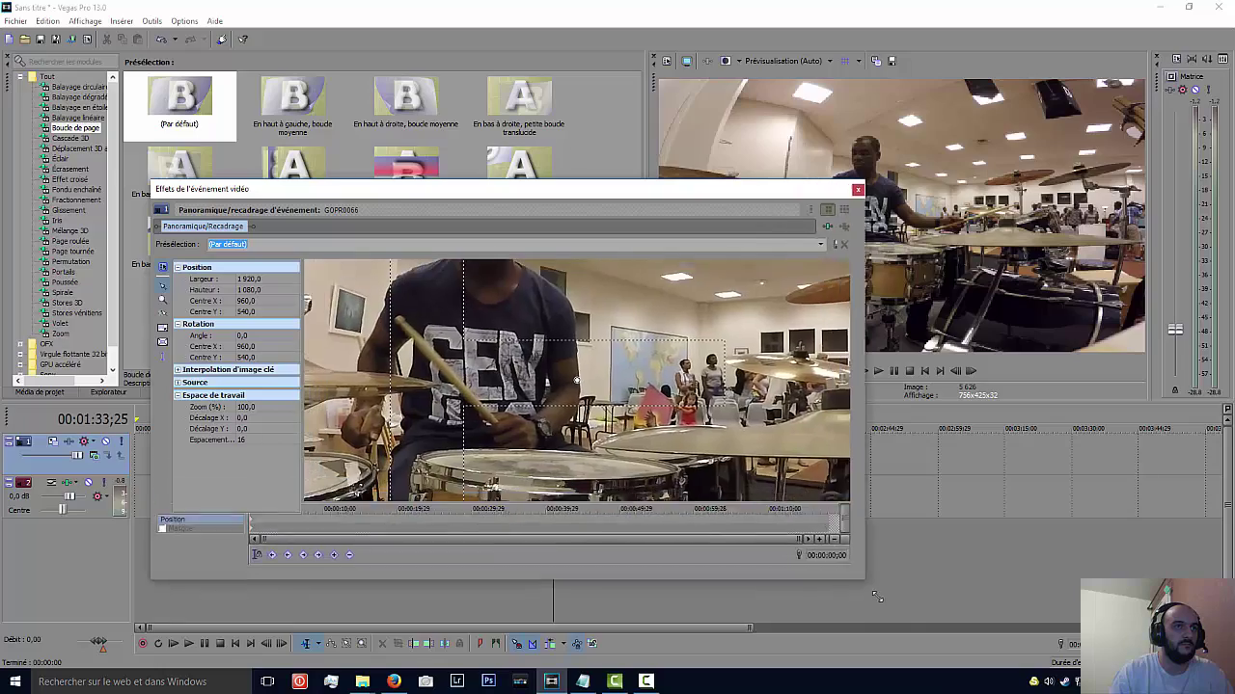
drag(551, 179, 484, 52)
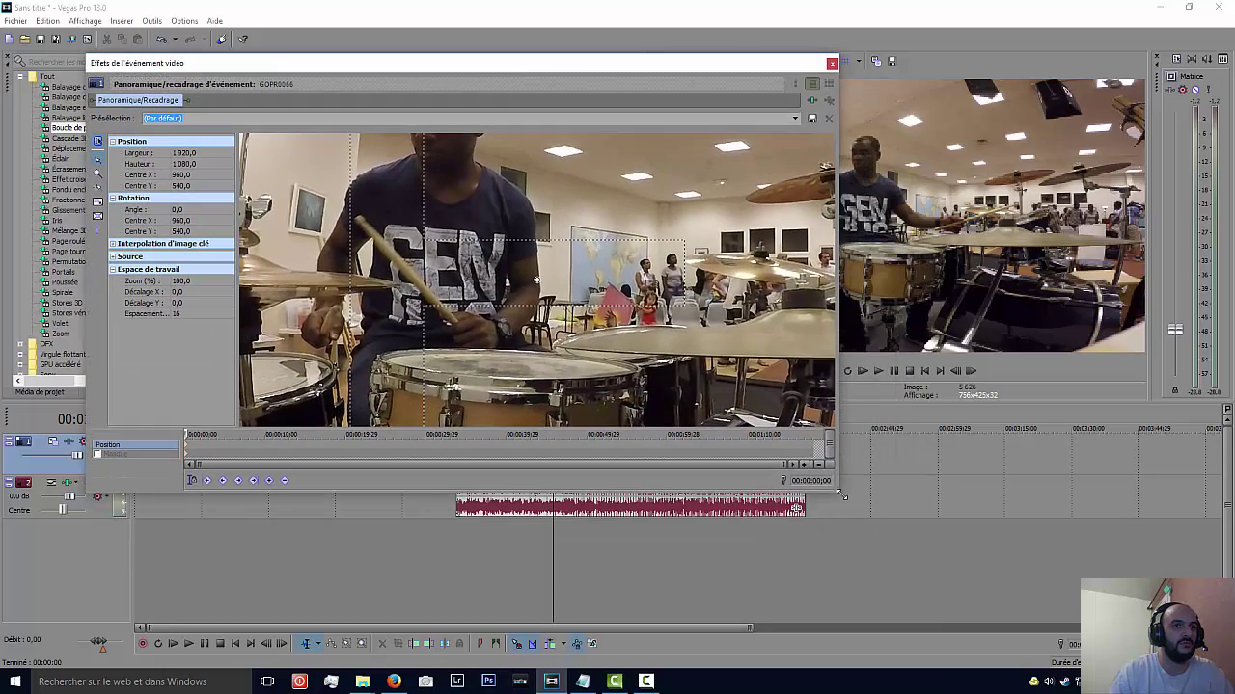
drag(837, 490, 893, 666)
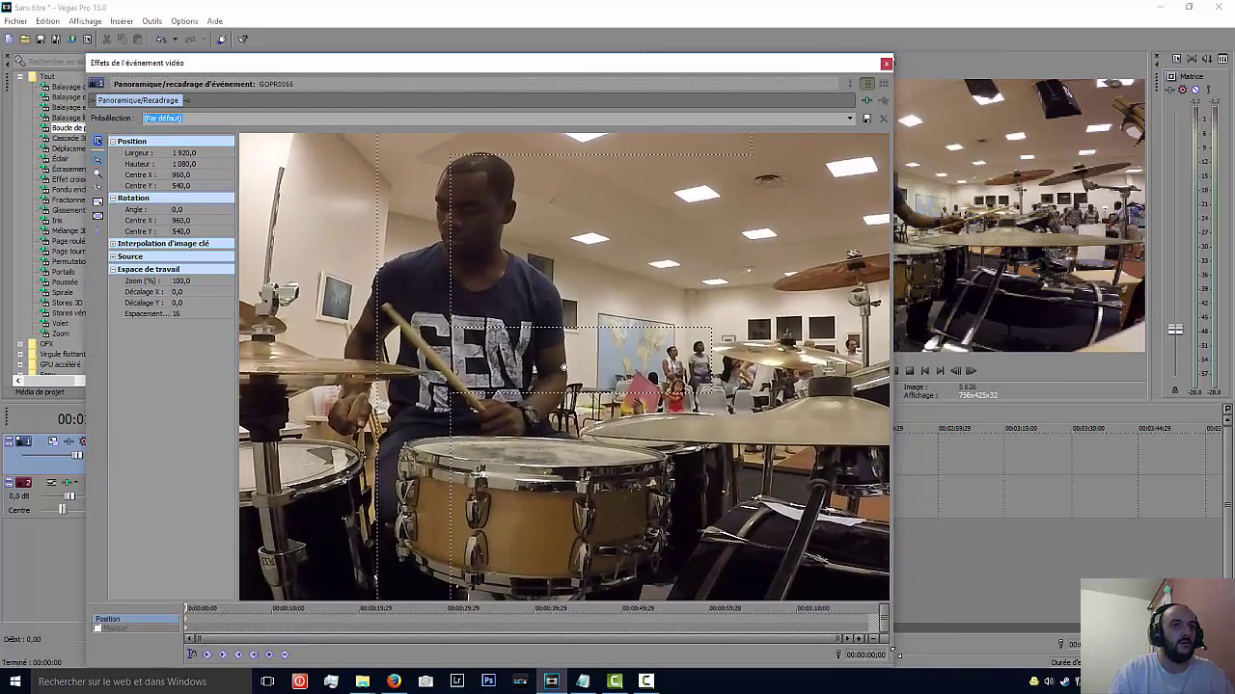
scroll(698, 358, down, 6)
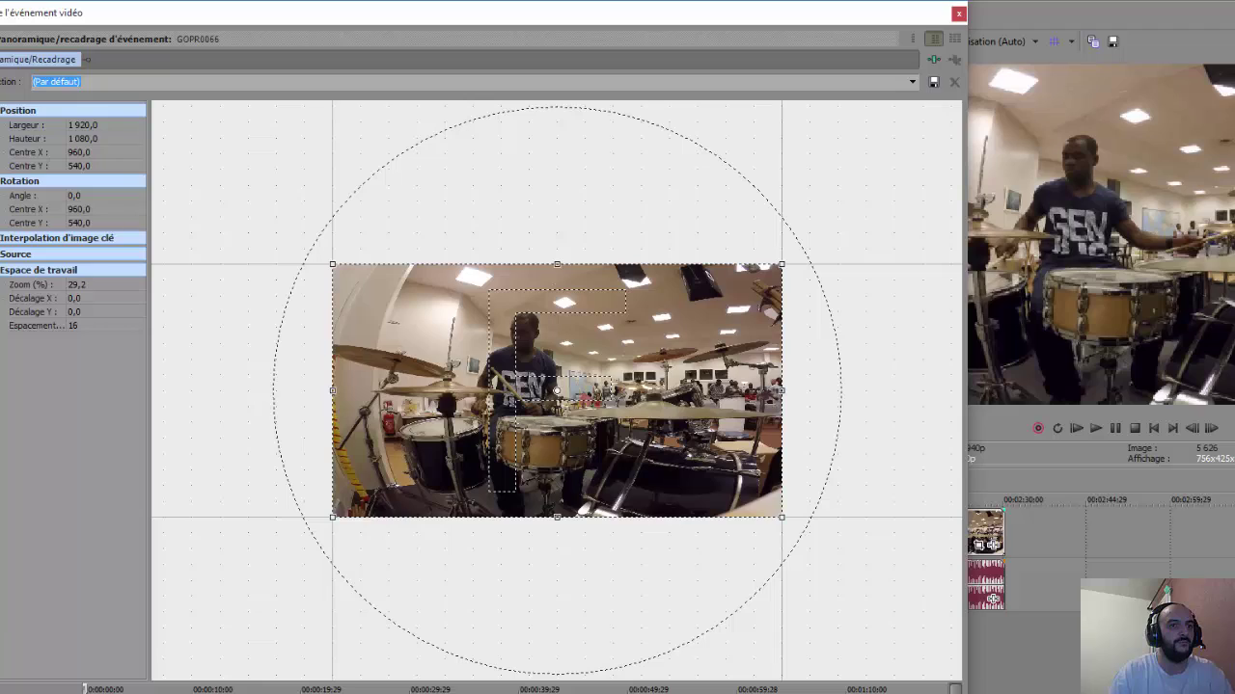
drag(962, 693, 786, 561)
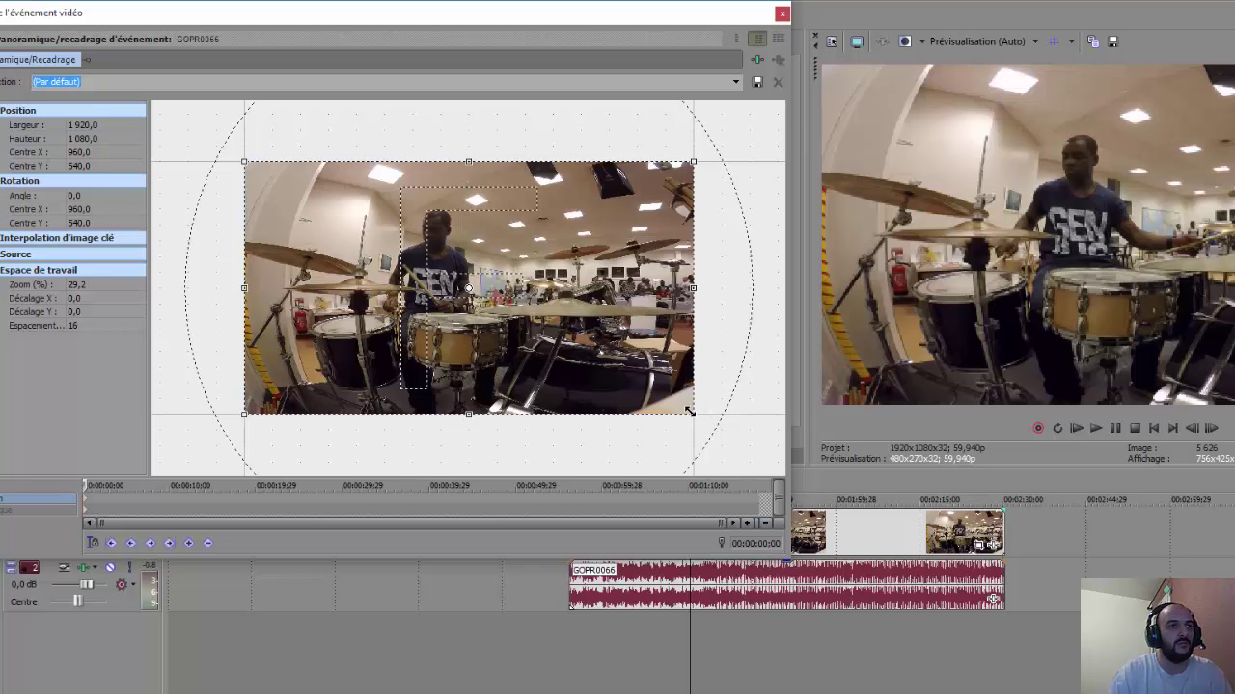
- Try enlarging the crop frame to about 3303.6 by 2069.8 and undo the change
drag(688, 412, 1014, 643)
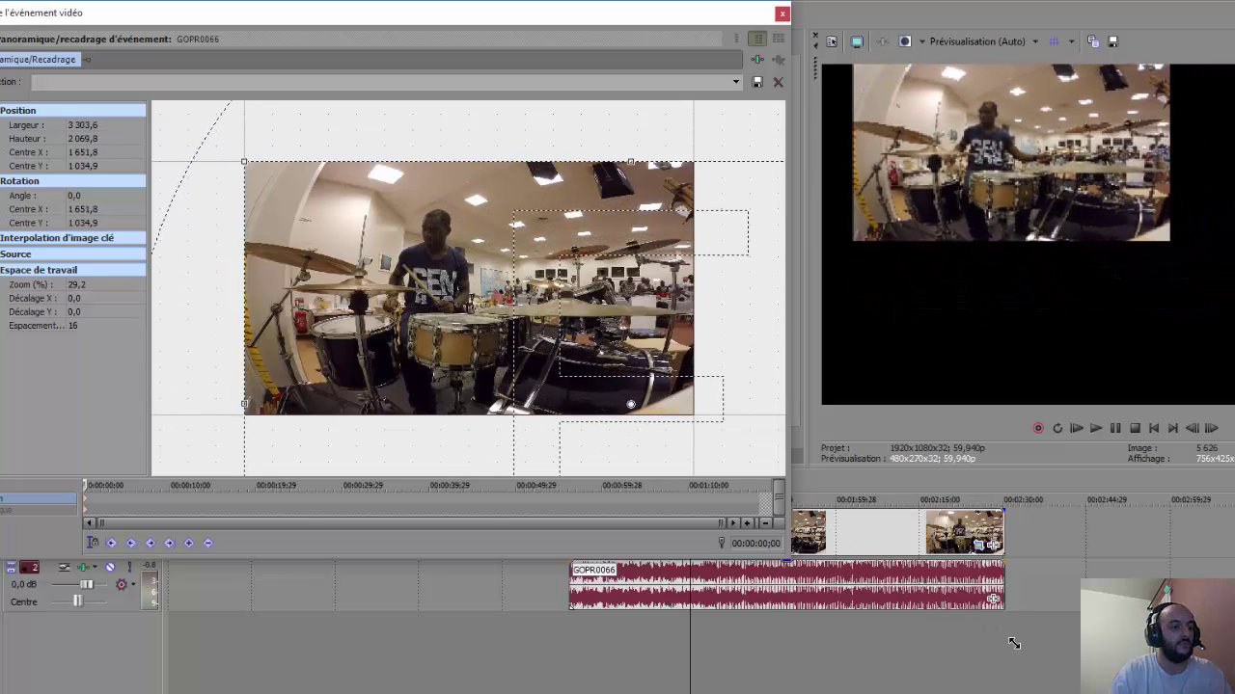
key(ctrl+z)
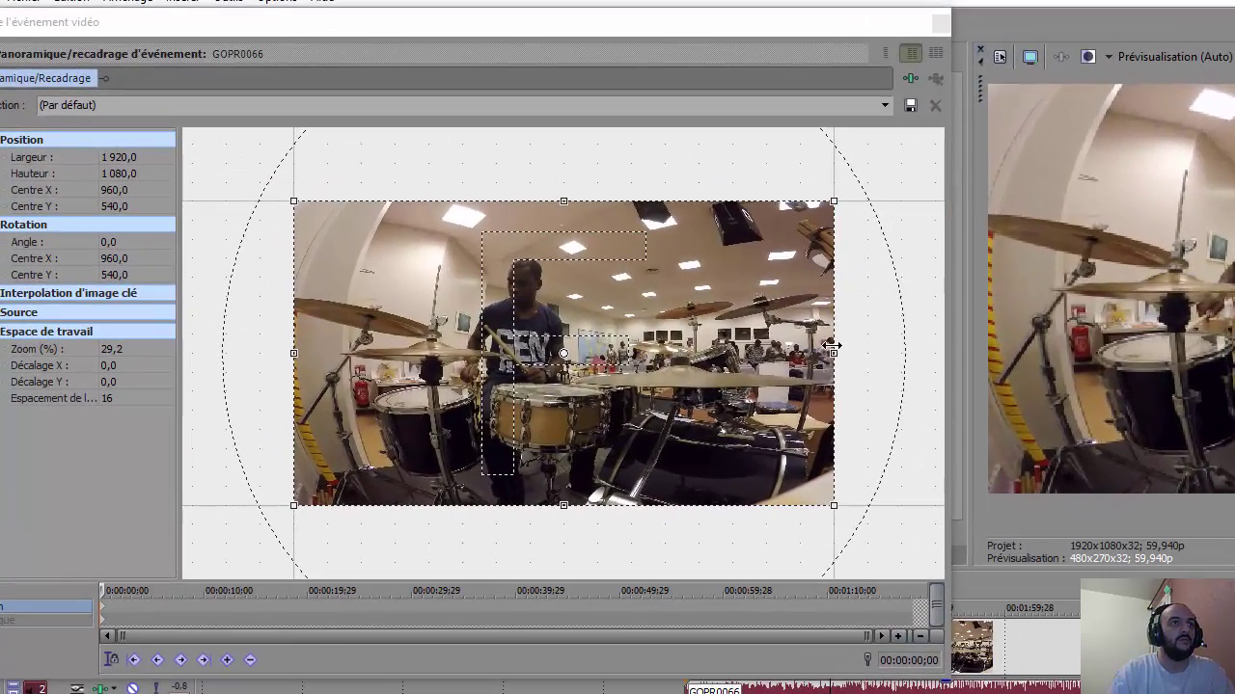
- Try rotating the crop frame by about 14.1°, undo the rotation, and close the window with the frame shifted to about Centre Y 550.3
mouse_move(610, 336)
mouse_down()
mouse_move(637, 311)
mouse_move(601, 152)
mouse_move(606, 548)
mouse_move(608, 183)
mouse_move(624, 453)
mouse_move(622, 321)
mouse_up()
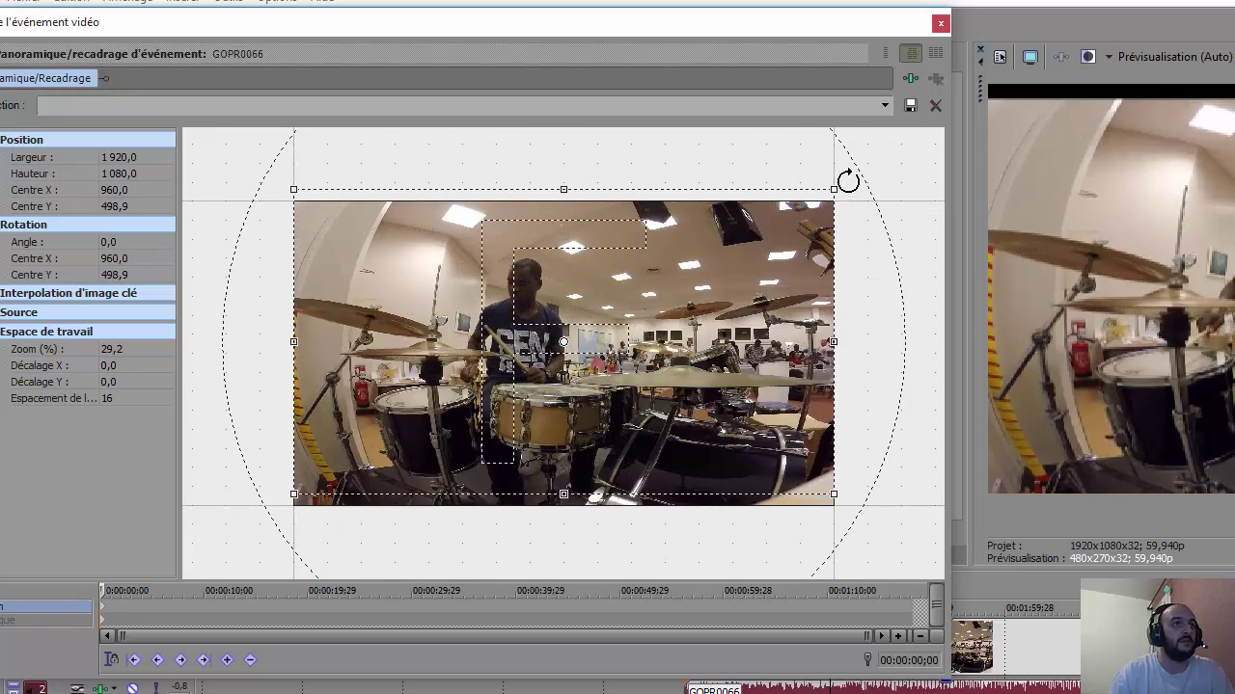
drag(840, 185, 840, 257)
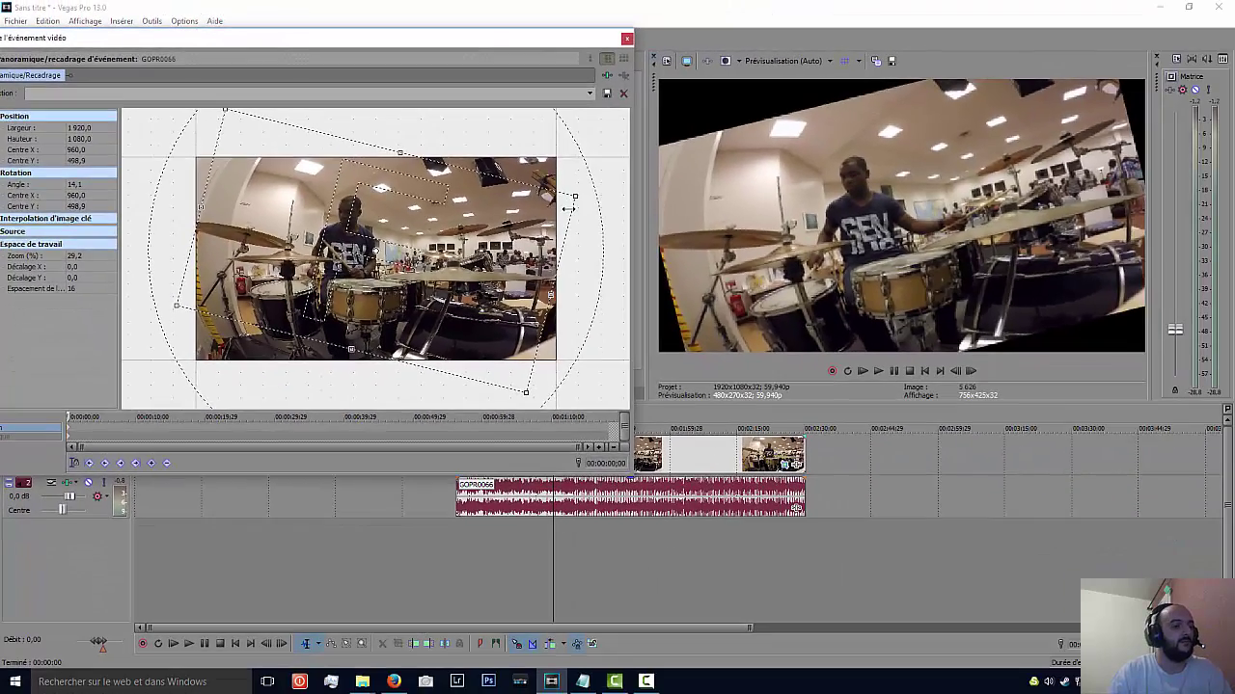
key(ctrl+z)
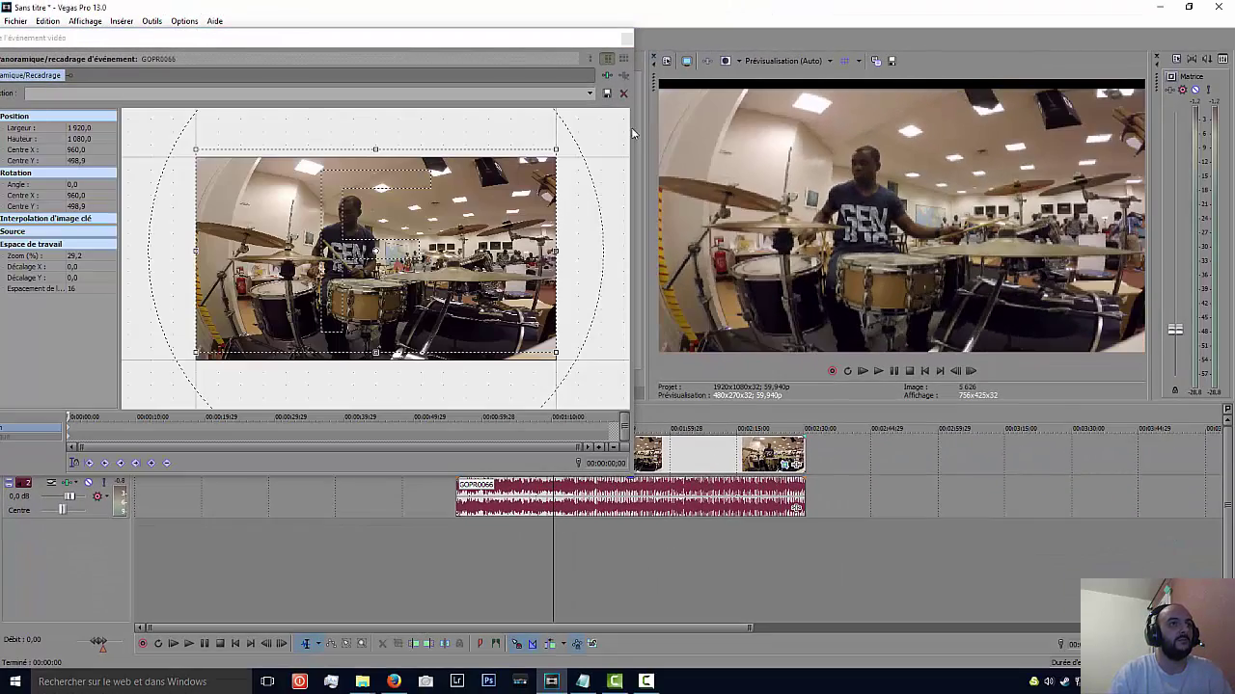
key(ctrl+z)
click(626, 37)
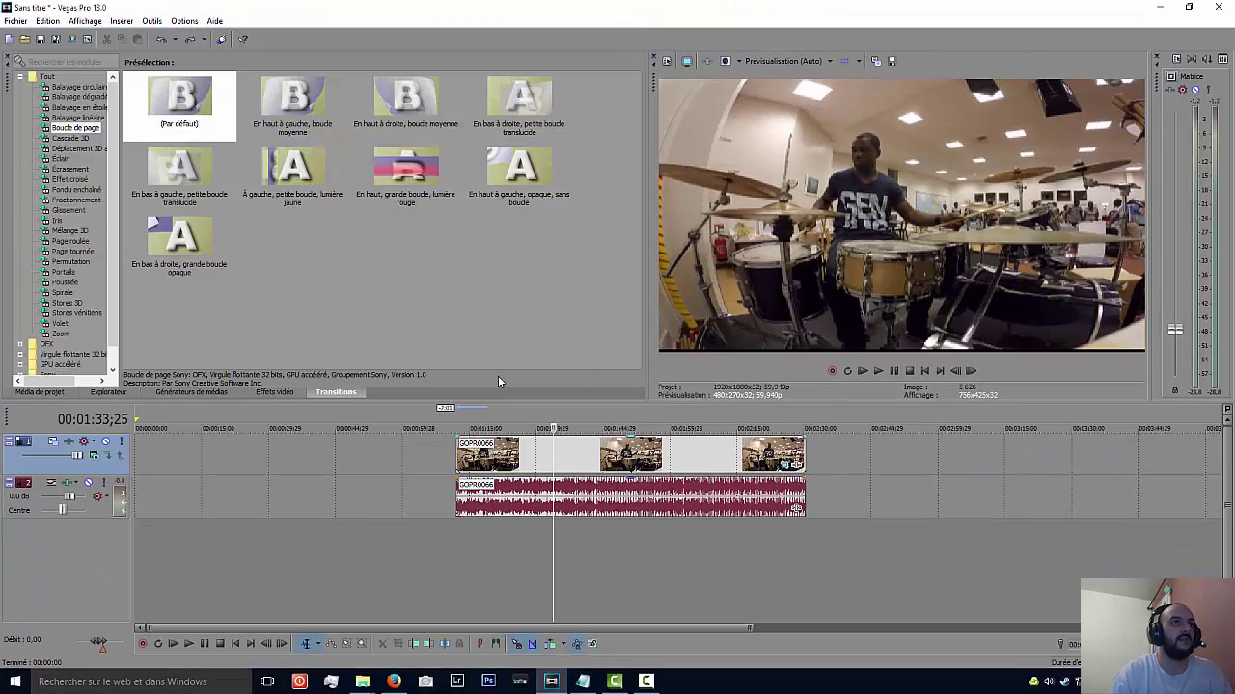
- Look through the effects offered for the video clip in the external module selector and close it without adding any
click(796, 466)
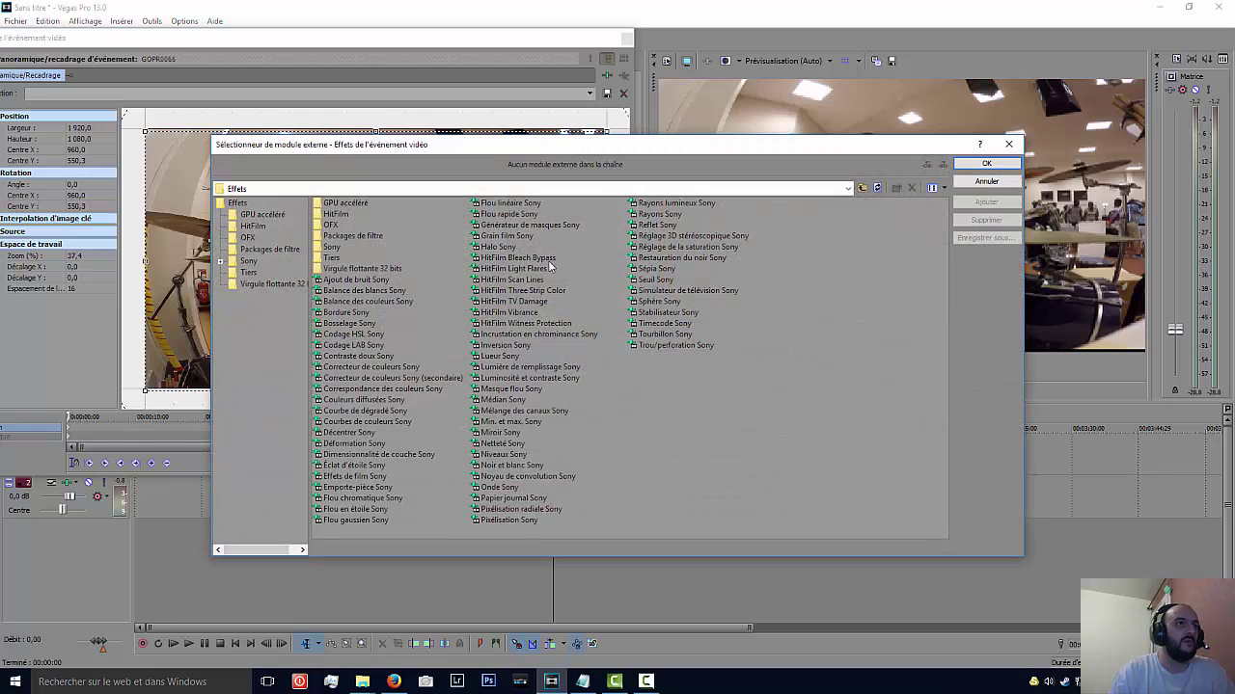
drag(591, 144, 388, 143)
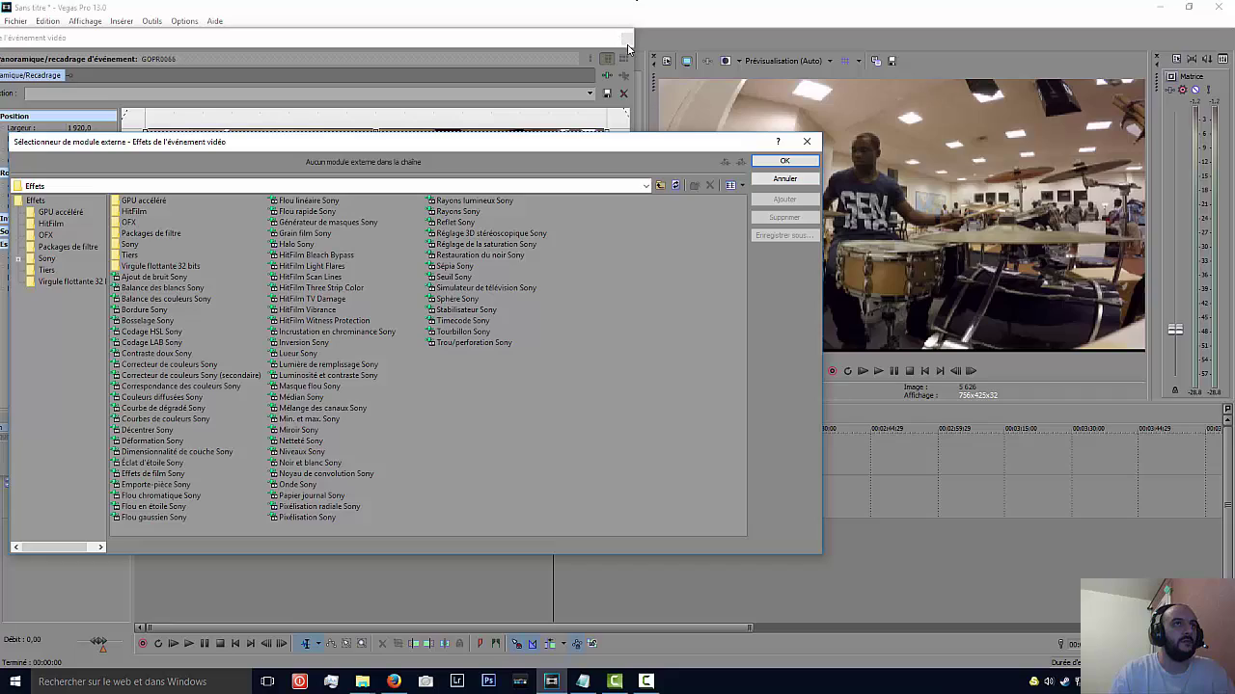
click(785, 162)
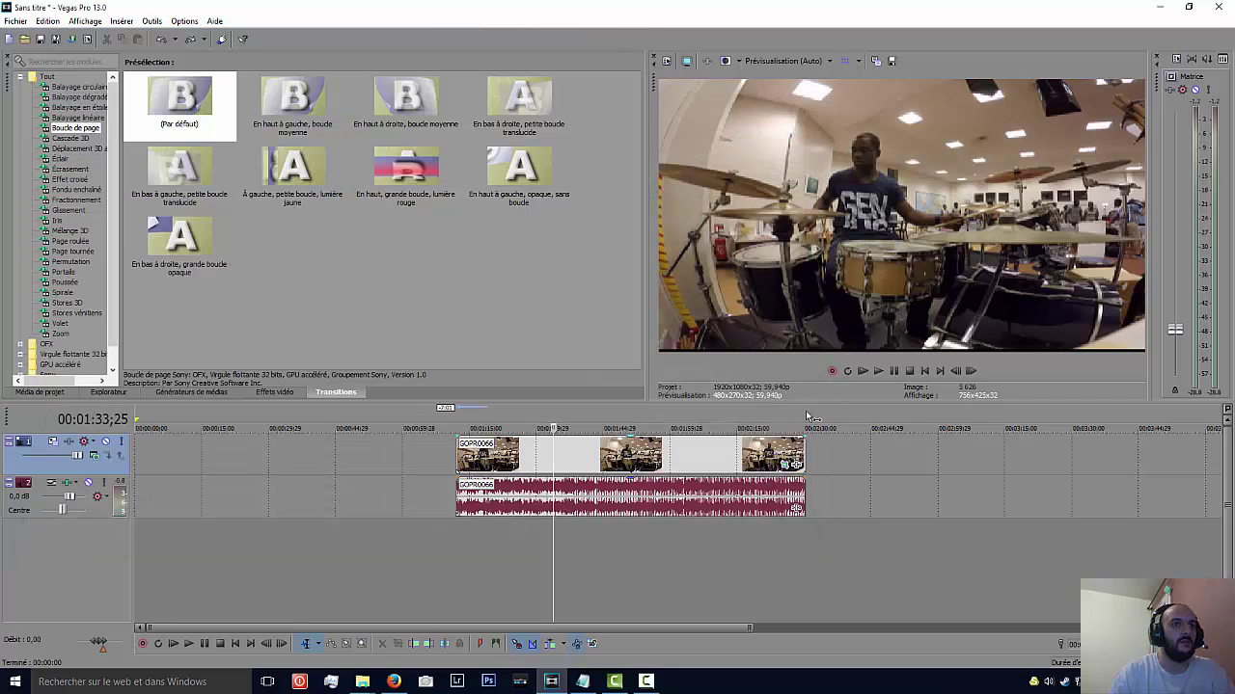
click(796, 467)
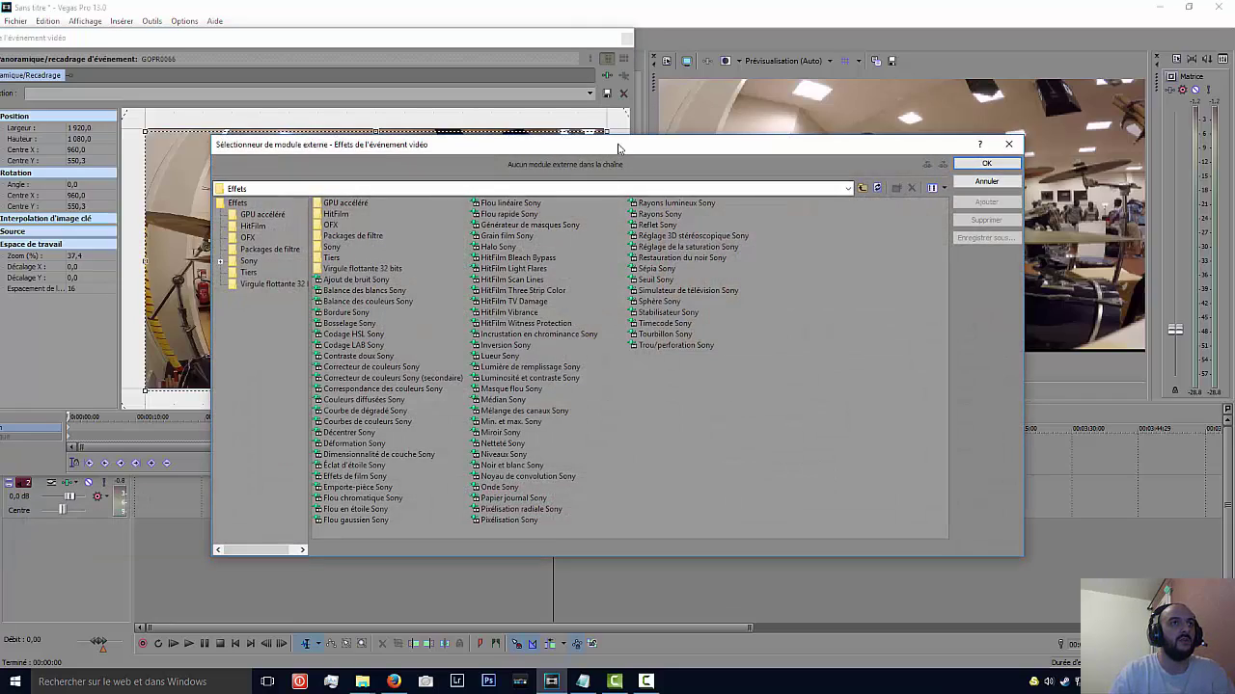
drag(635, 178, 531, 94)
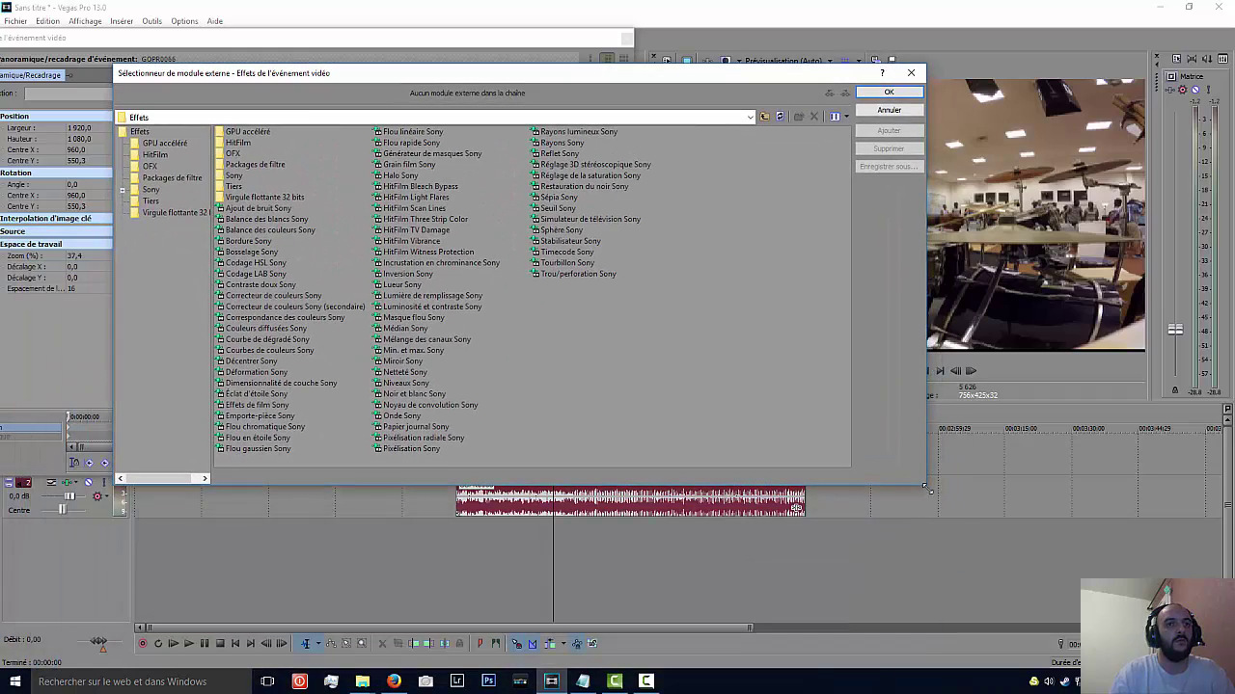
click(886, 110)
click(625, 40)
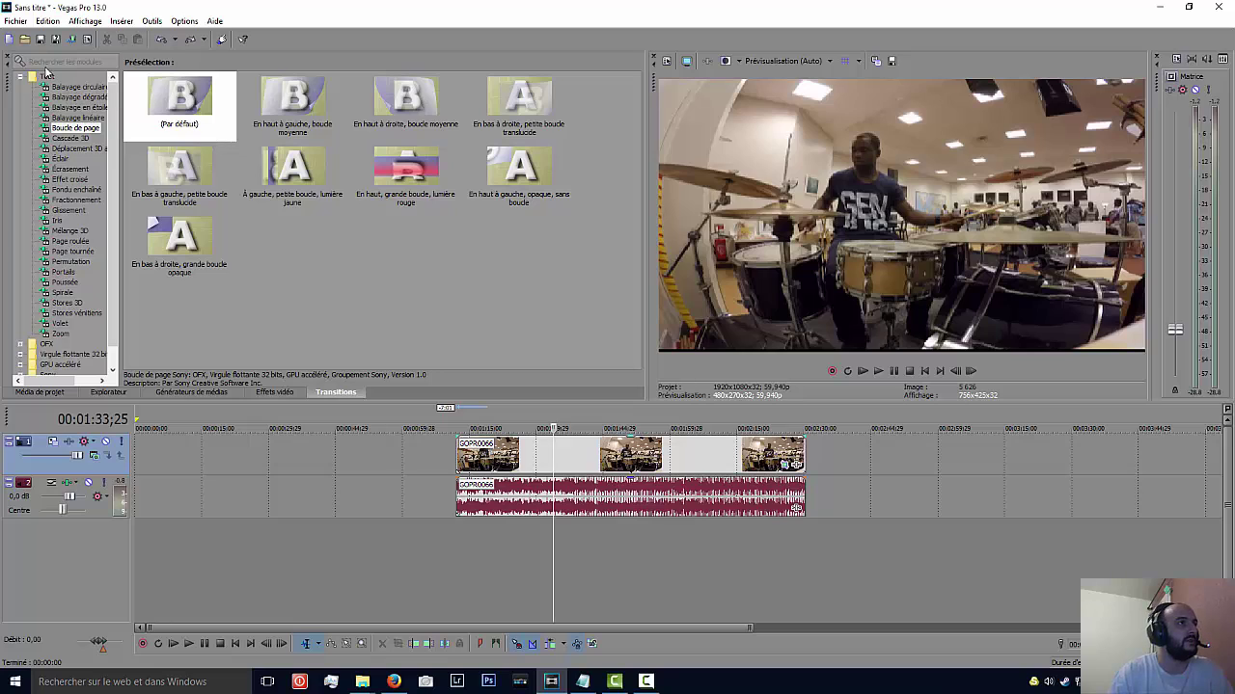
- Search the video effects for "blanc" and apply Balance des blancs to the video clip, with its settings window clear of the preview
click(282, 393)
click(45, 59)
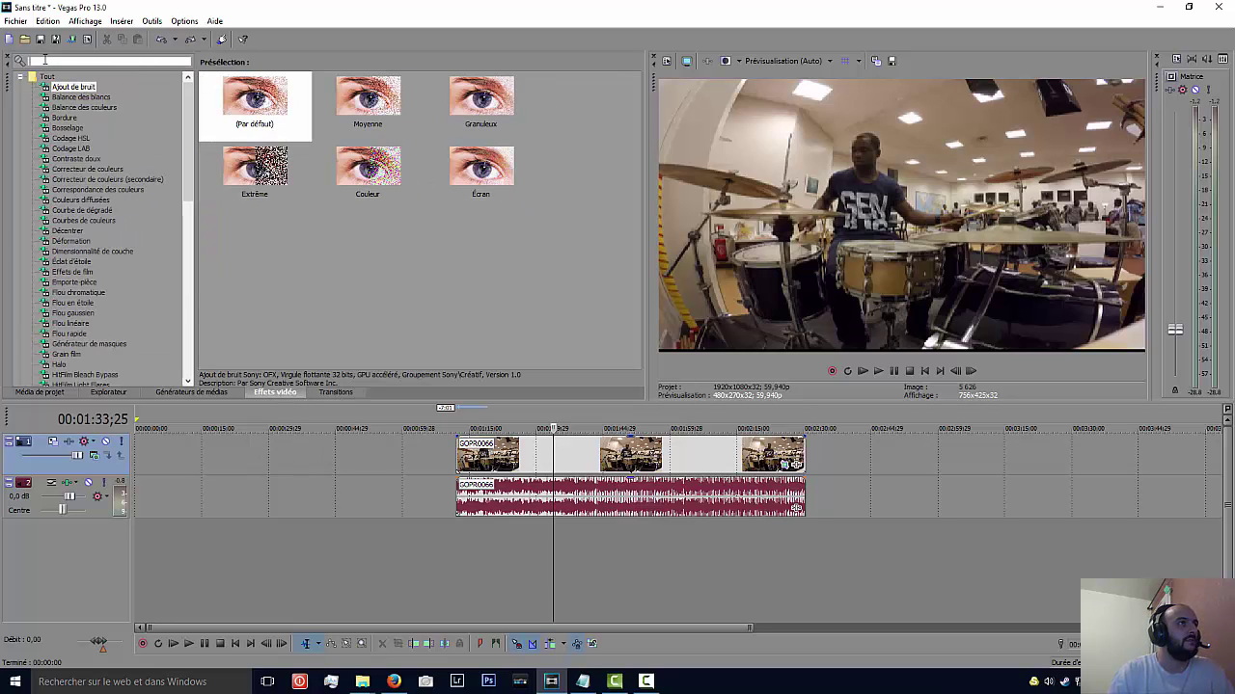
text(b)
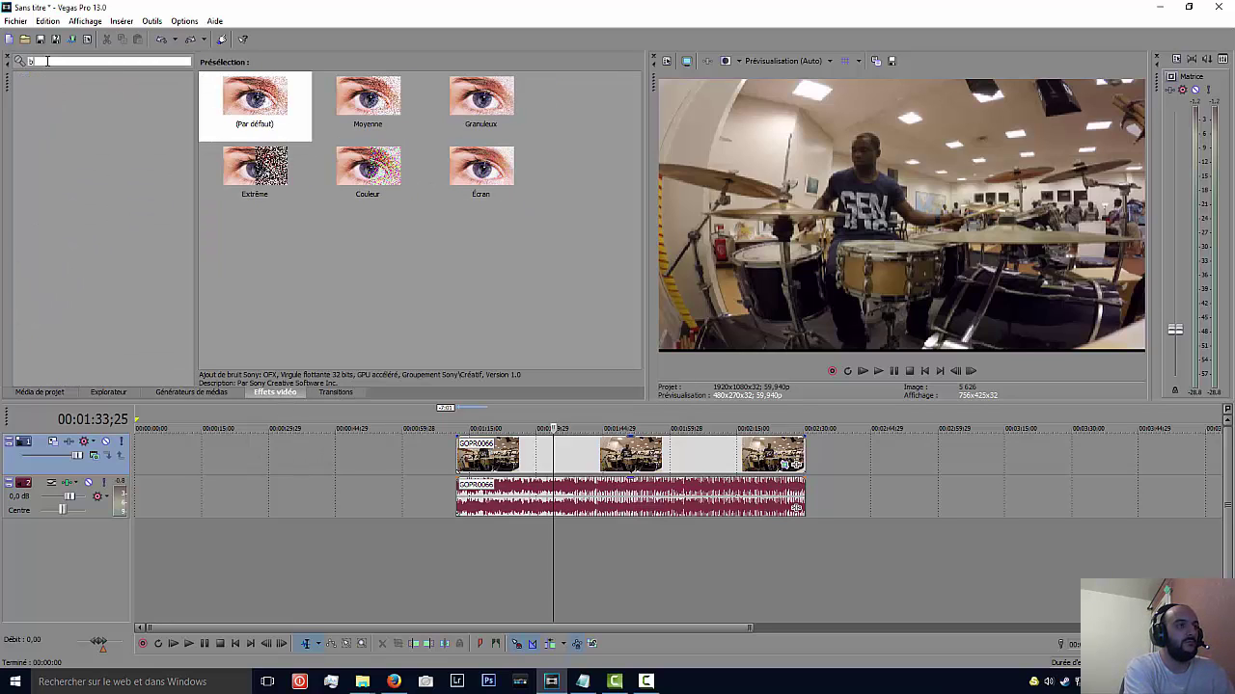
text(lanc)
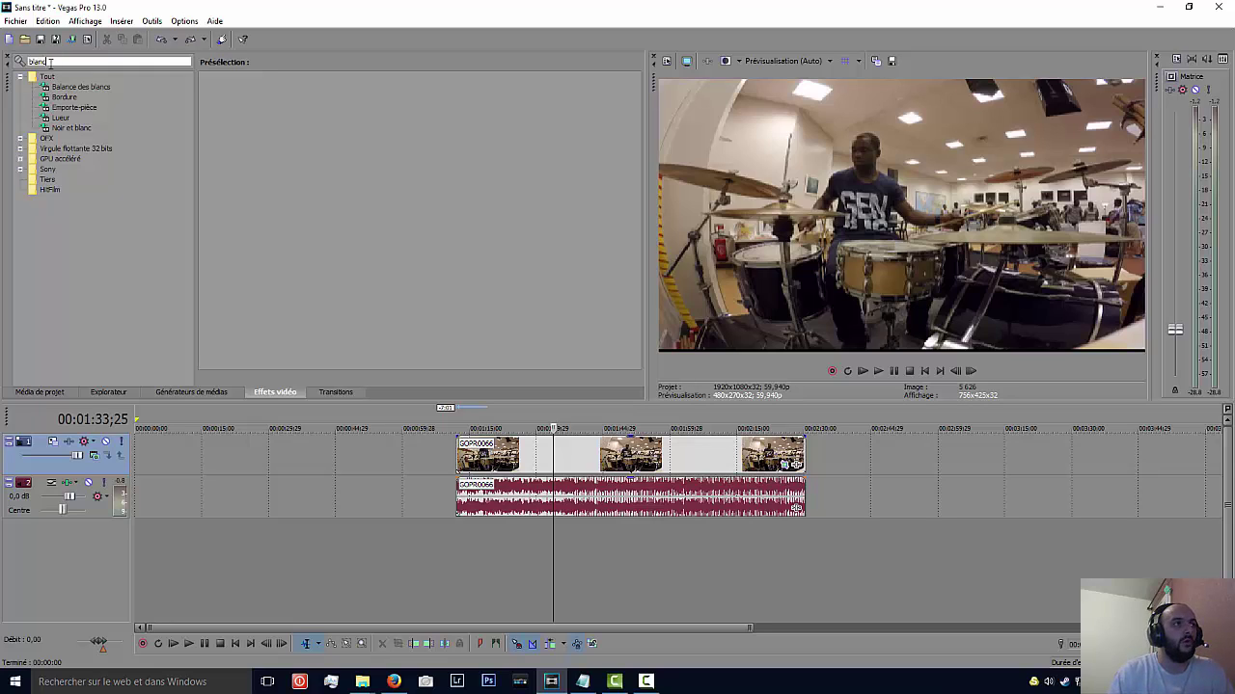
click(81, 88)
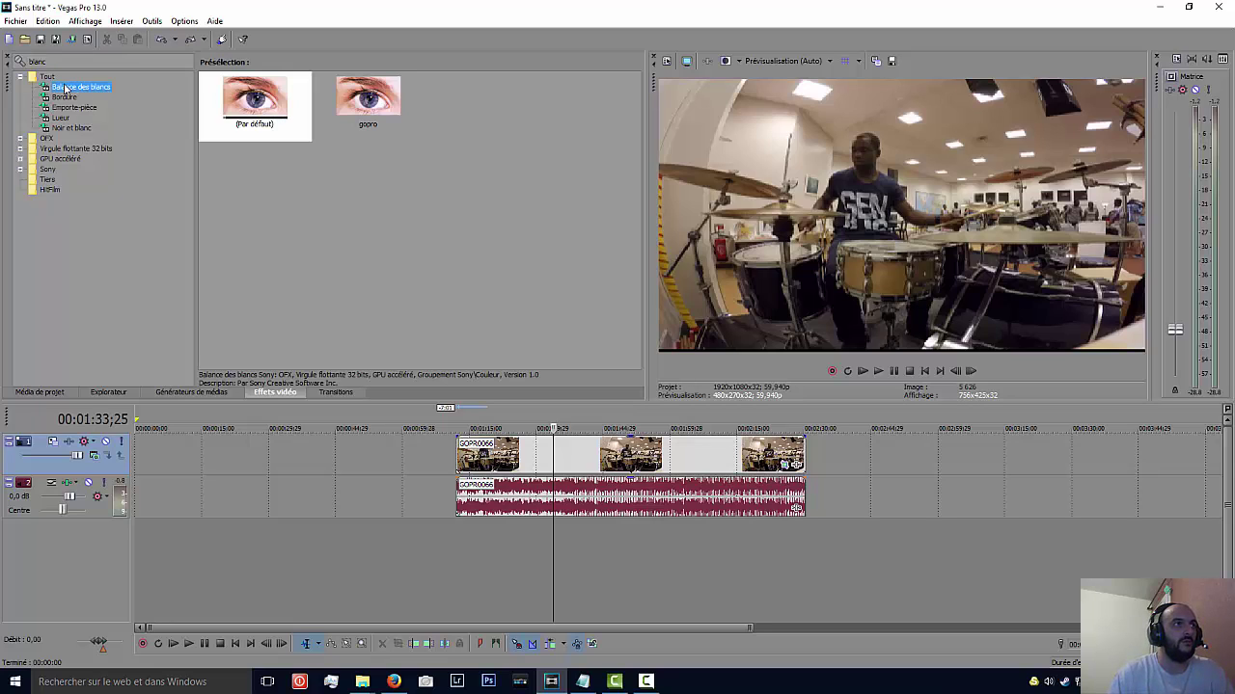
drag(590, 454, 587, 450)
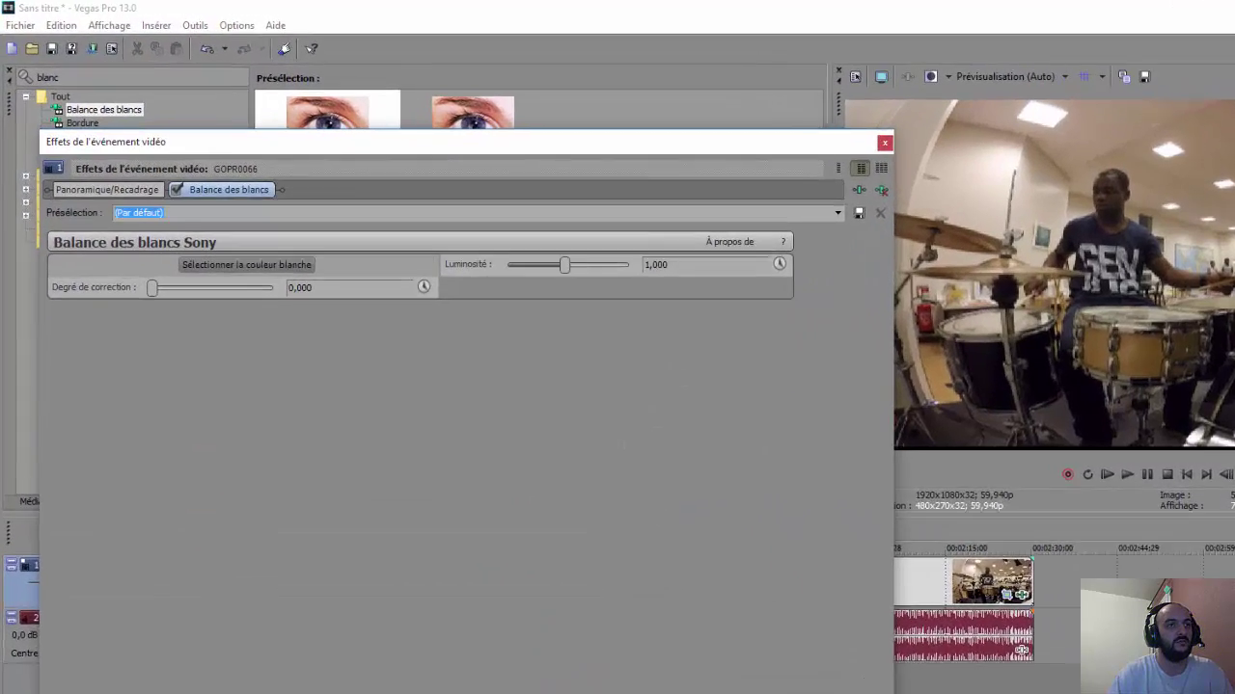
drag(696, 550, 587, 447)
drag(884, 667, 926, 545)
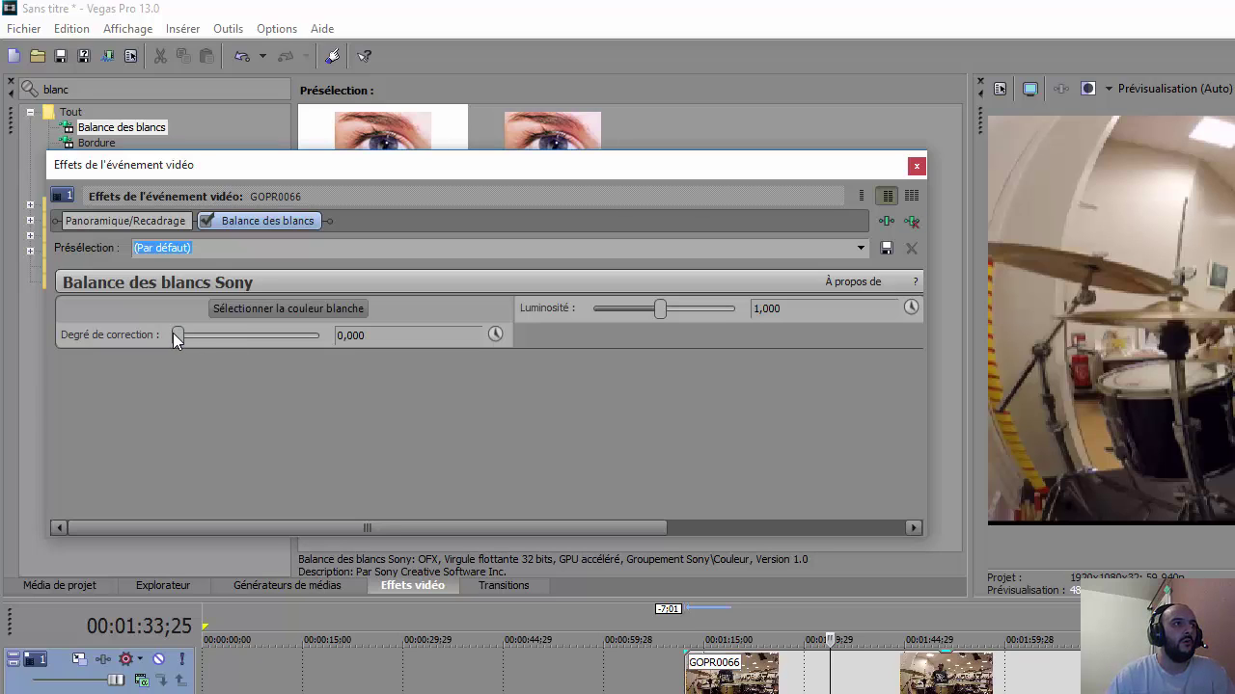
- Set the white balance's Degré de correction to 0.200 and Luminosité to 1.100, and close the effect window
scroll(174, 335, up, 2)
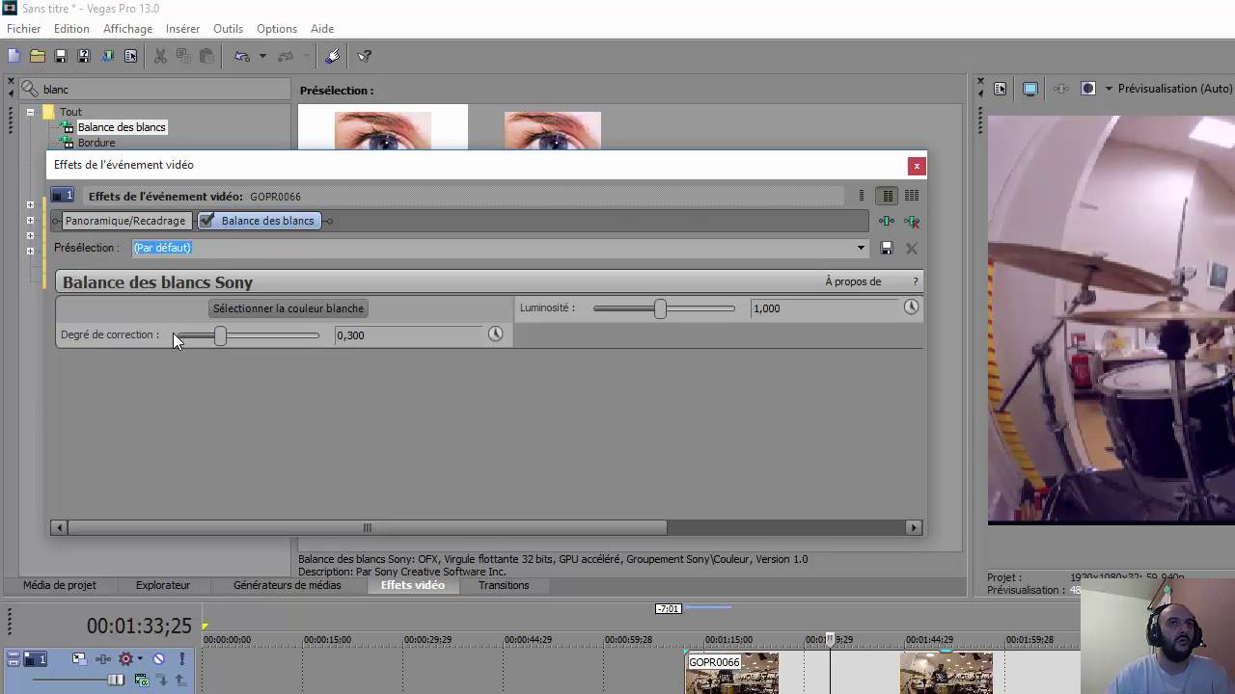
scroll(172, 333, up, 2)
scroll(173, 333, down, 2)
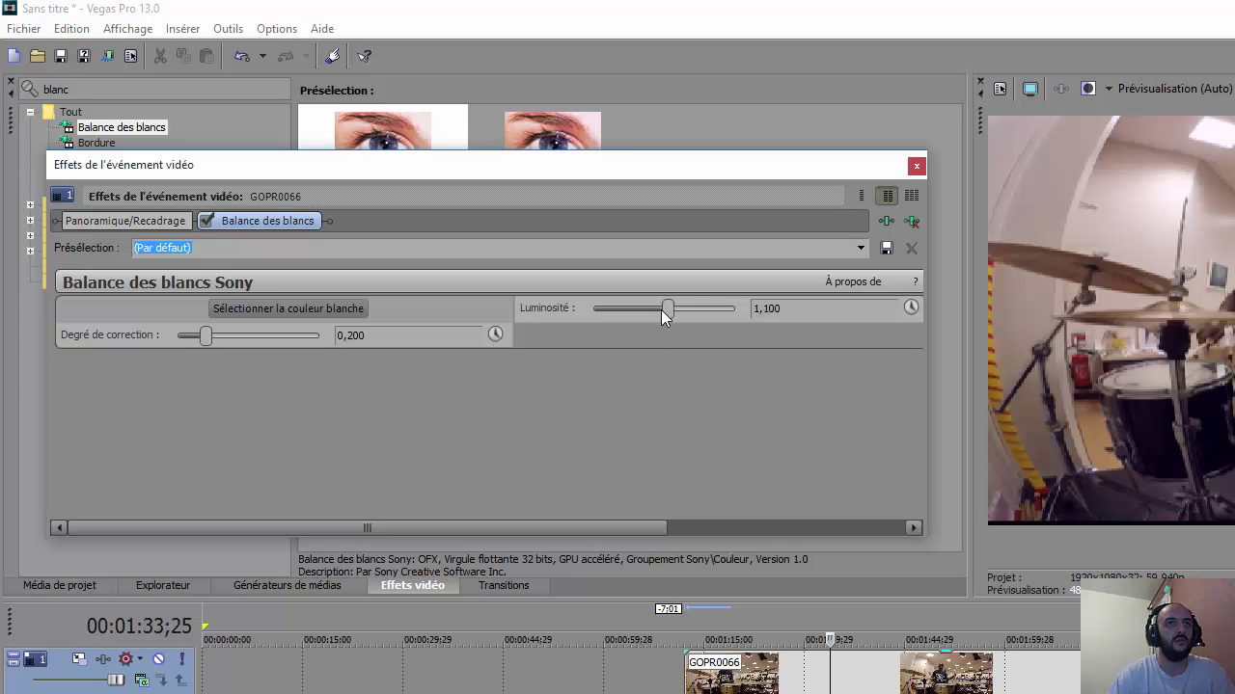
scroll(661, 310, up, 2)
scroll(661, 309, down, 4)
scroll(660, 309, up, 3)
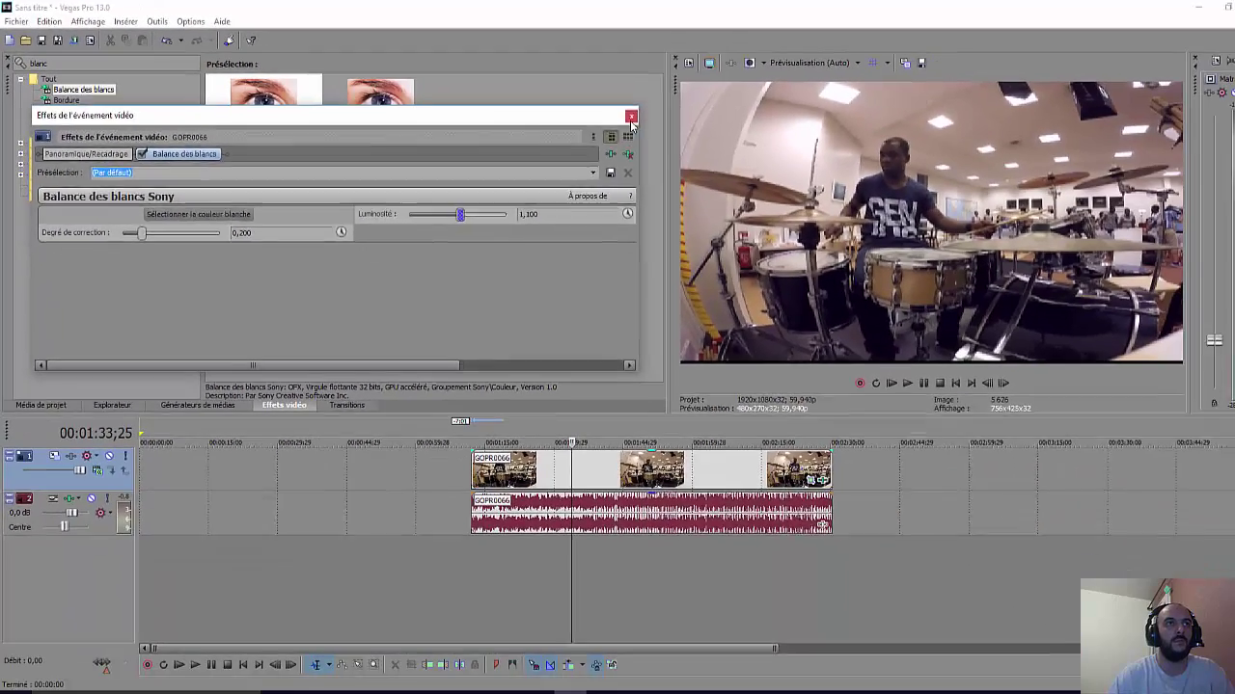
click(631, 119)
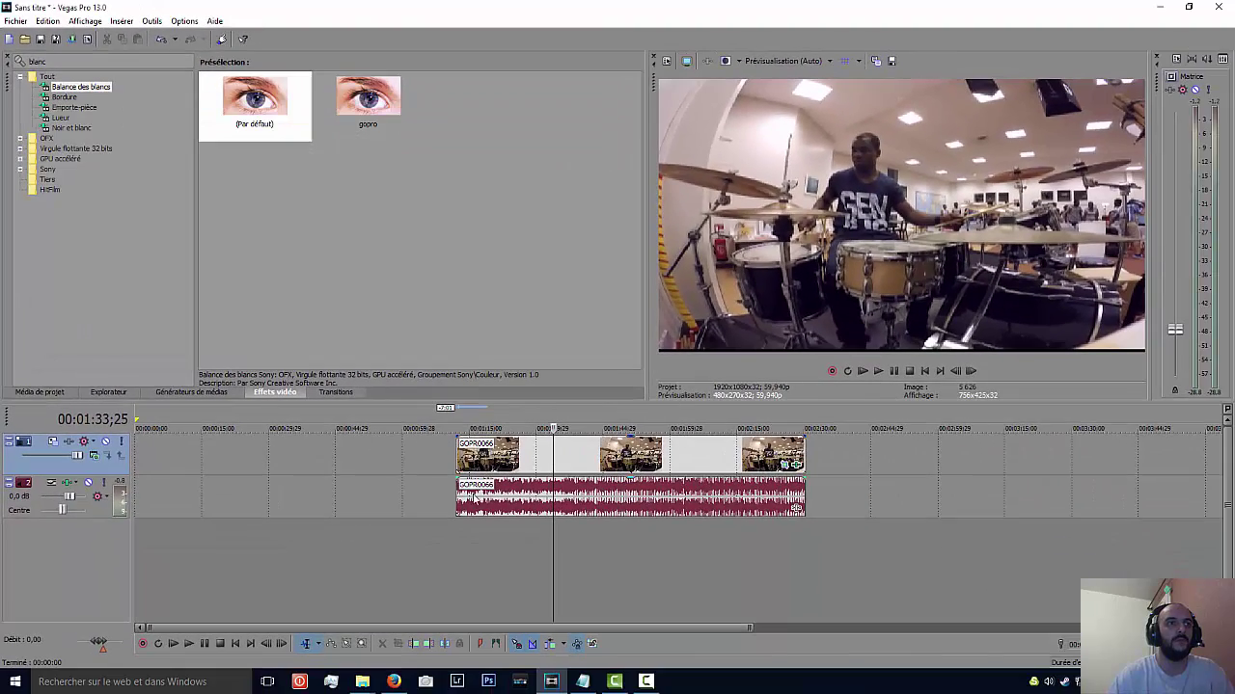
- Move the clip earlier so that it starts at about 00:00:34, and split it at 00:01:02;17
drag(589, 472, 434, 481)
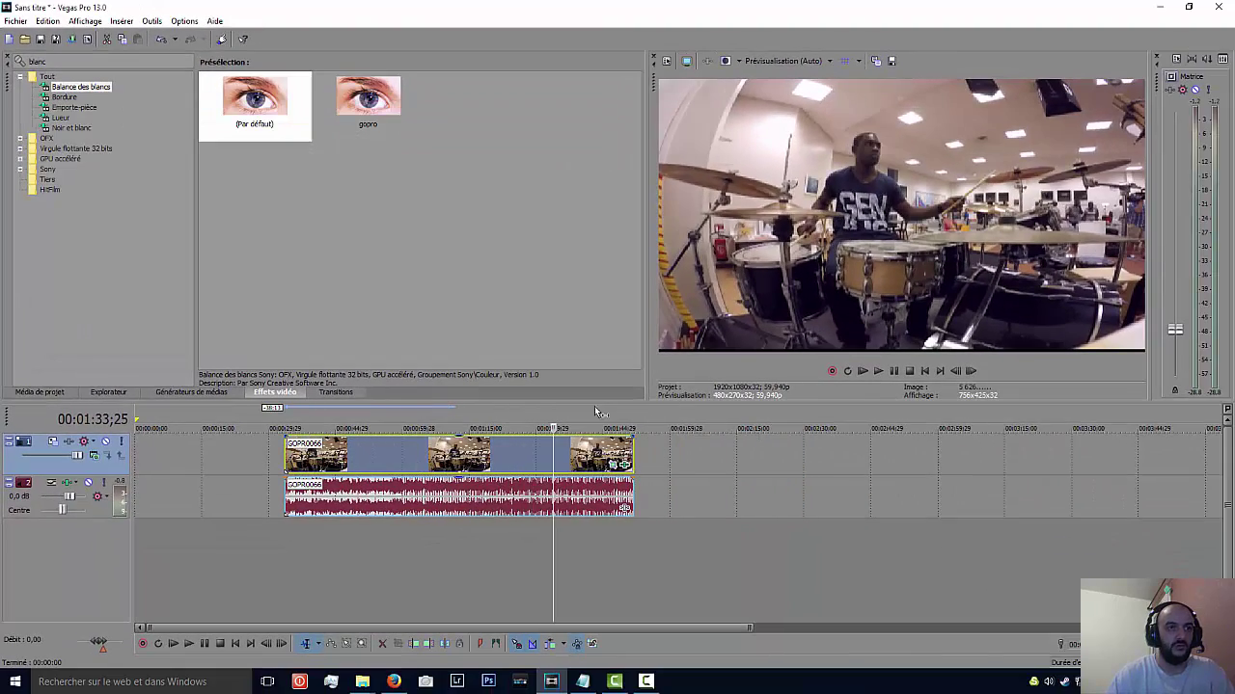
click(413, 548)
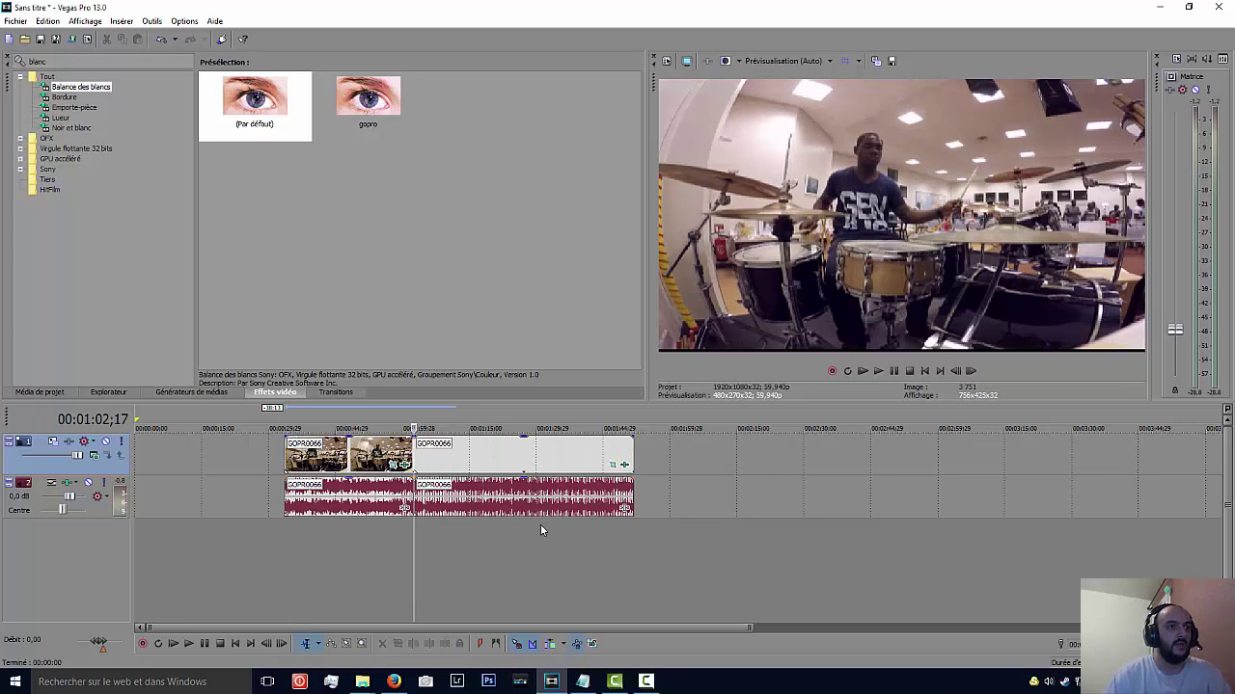
key(s)
- Separate and trim the second piece so that it starts at about 00:01:07, and preview it at 00:01:22;00
drag(545, 455, 641, 456)
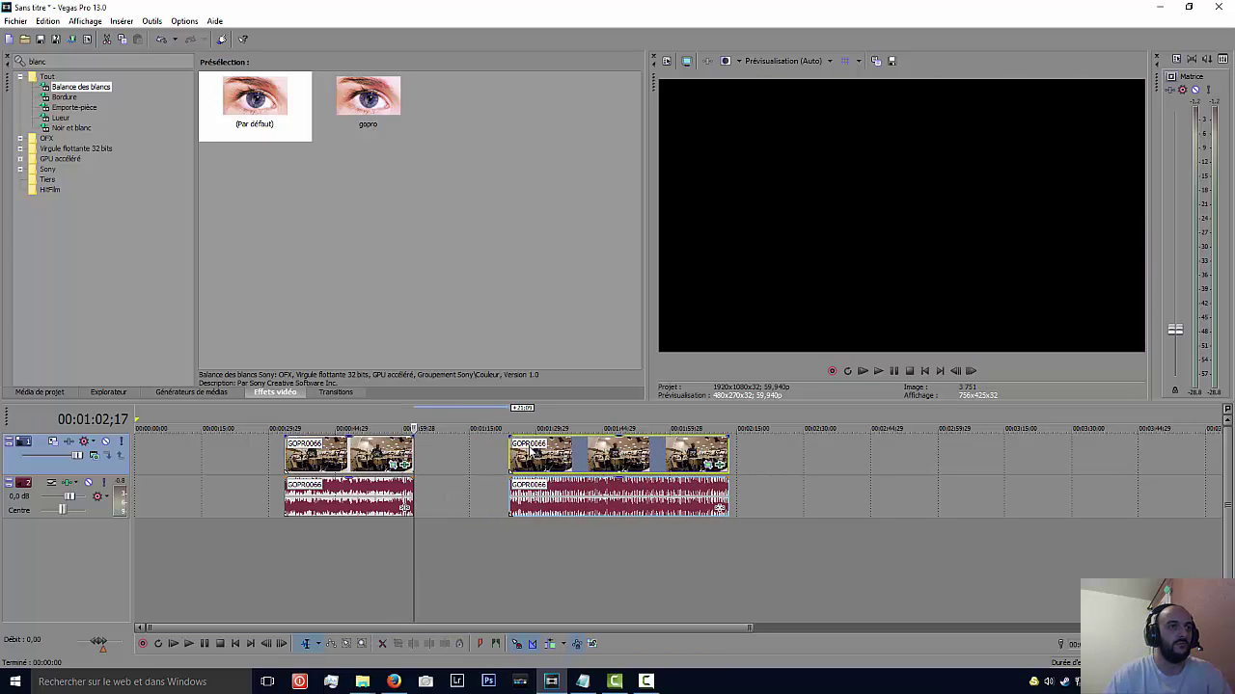
mouse_move(509, 454)
mouse_down()
mouse_move(582, 453)
mouse_move(496, 460)
mouse_up()
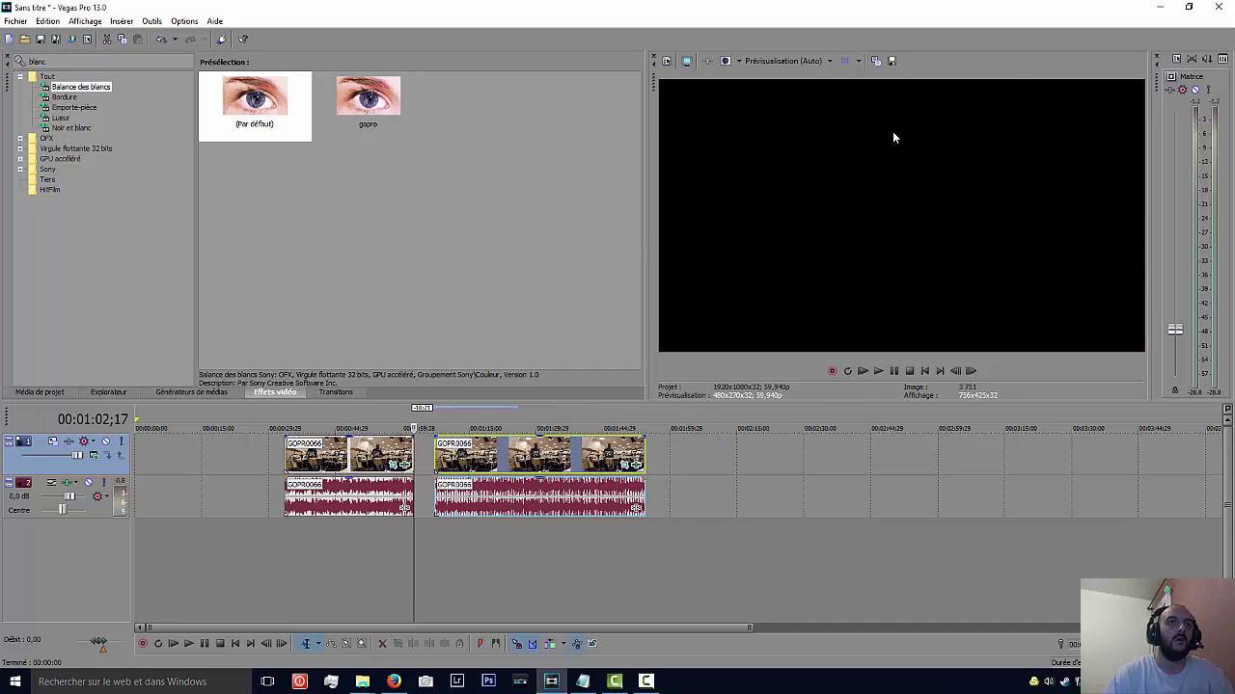
click(501, 502)
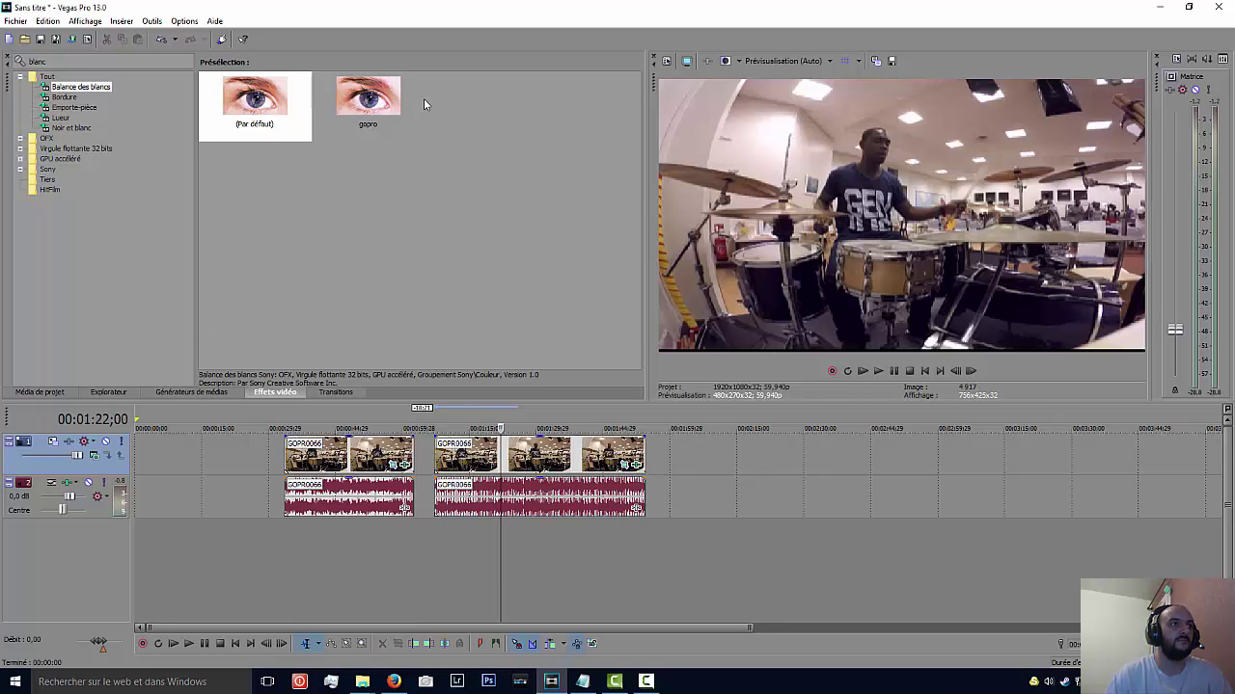
- Display the media generators and check the two pieces at several playhead positions on a wider timeline view
click(220, 397)
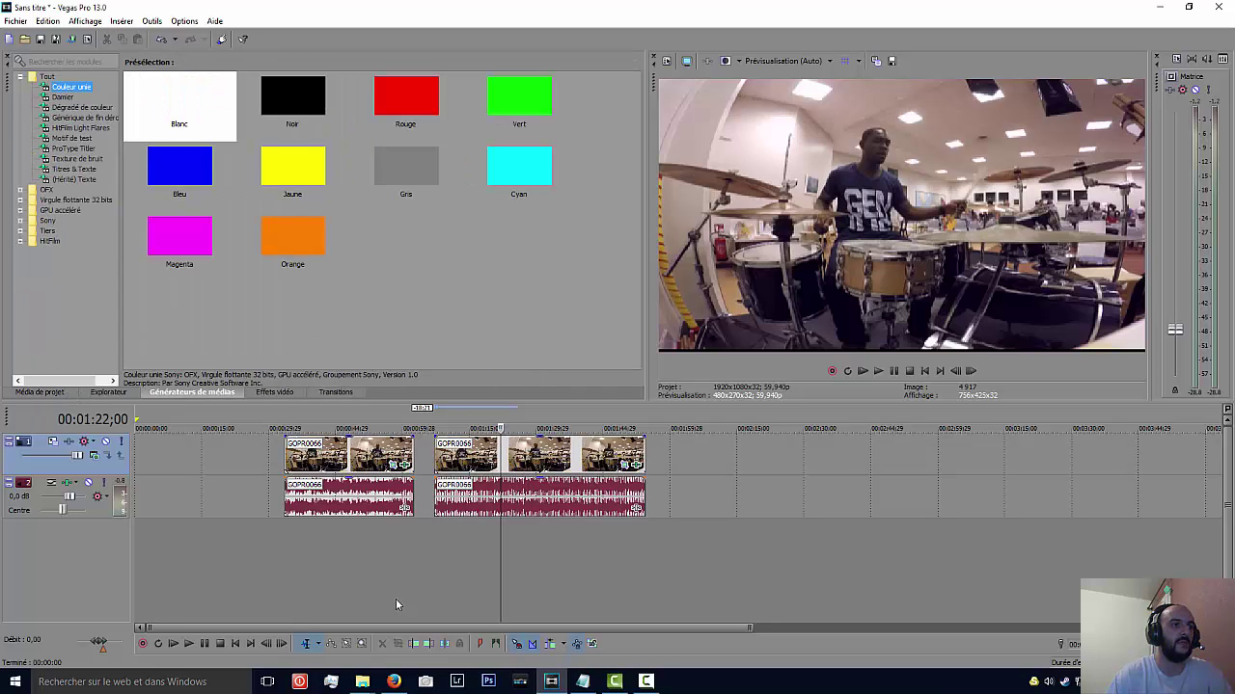
click(750, 600)
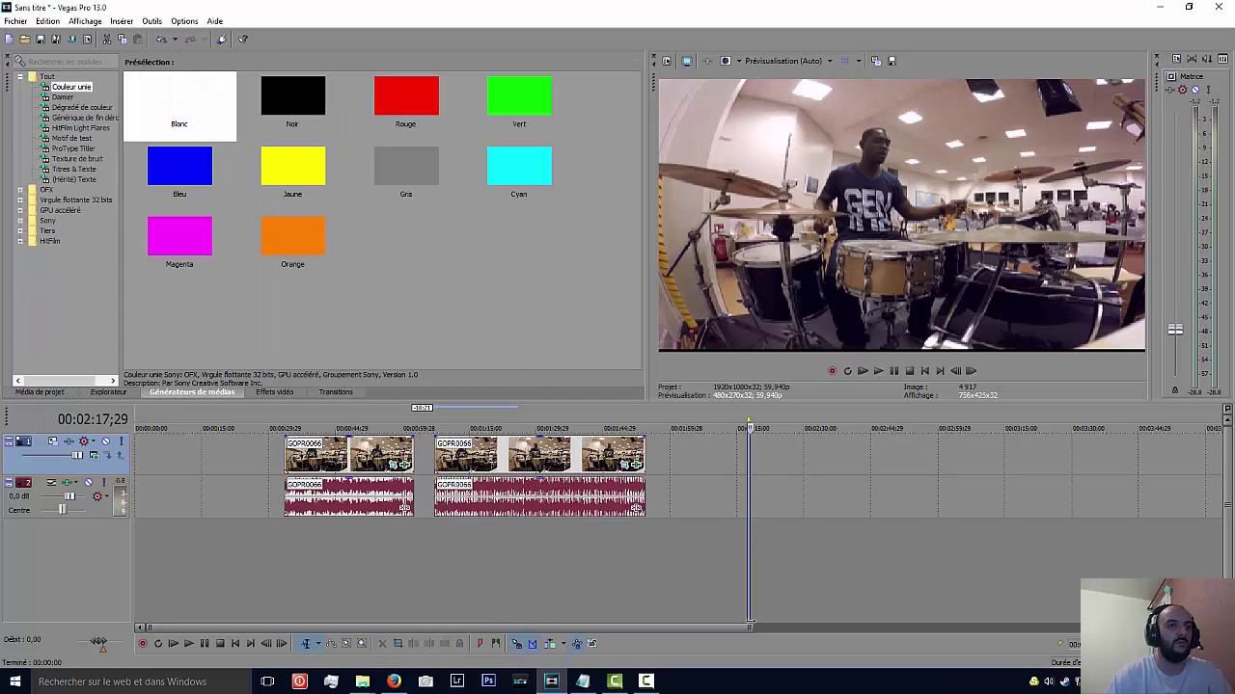
click(639, 599)
click(509, 597)
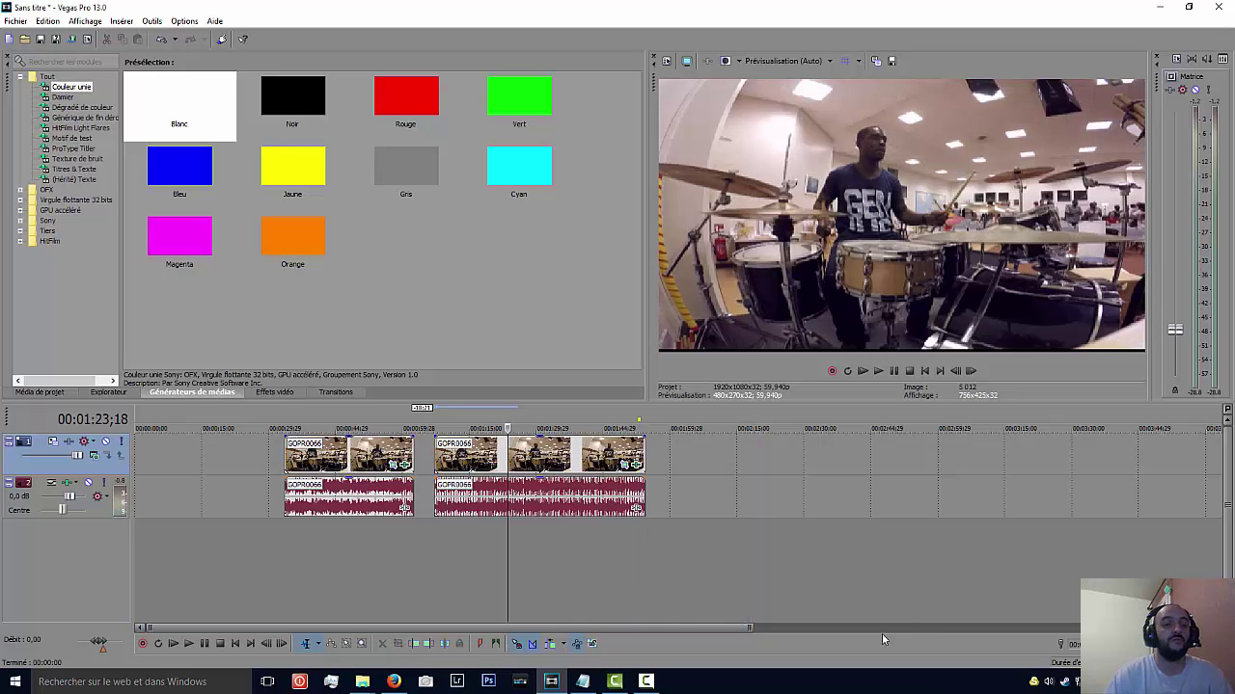
drag(751, 630, 951, 630)
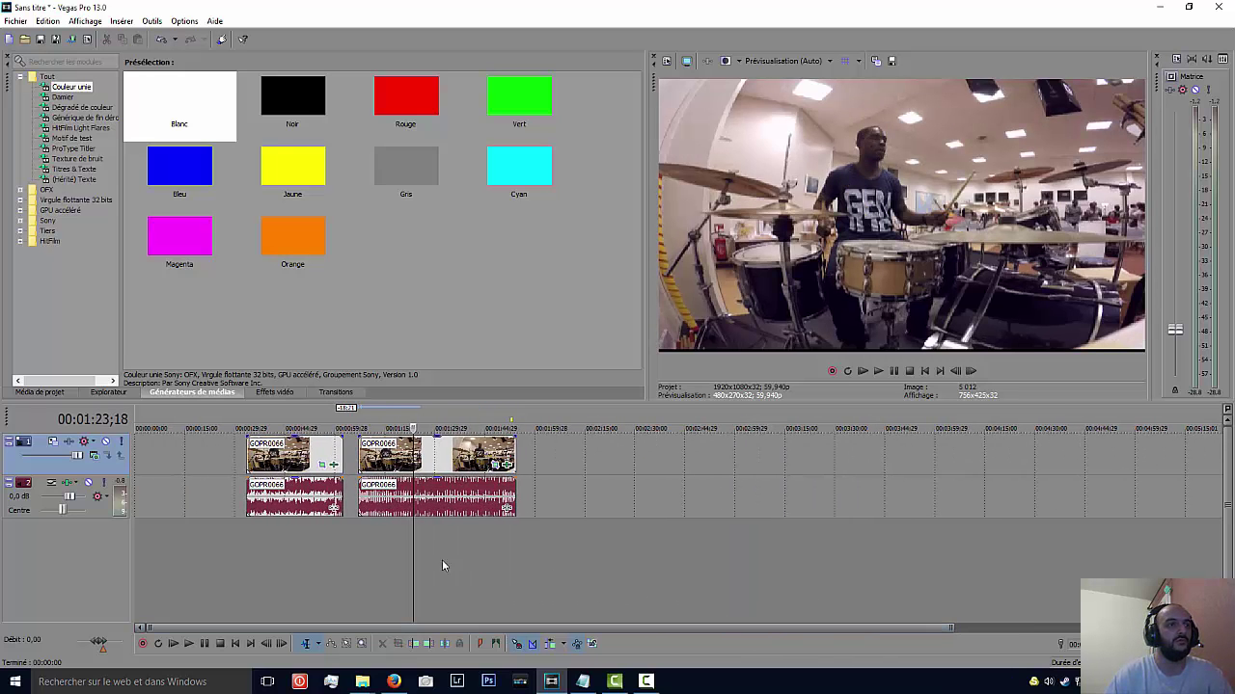
click(433, 561)
click(477, 561)
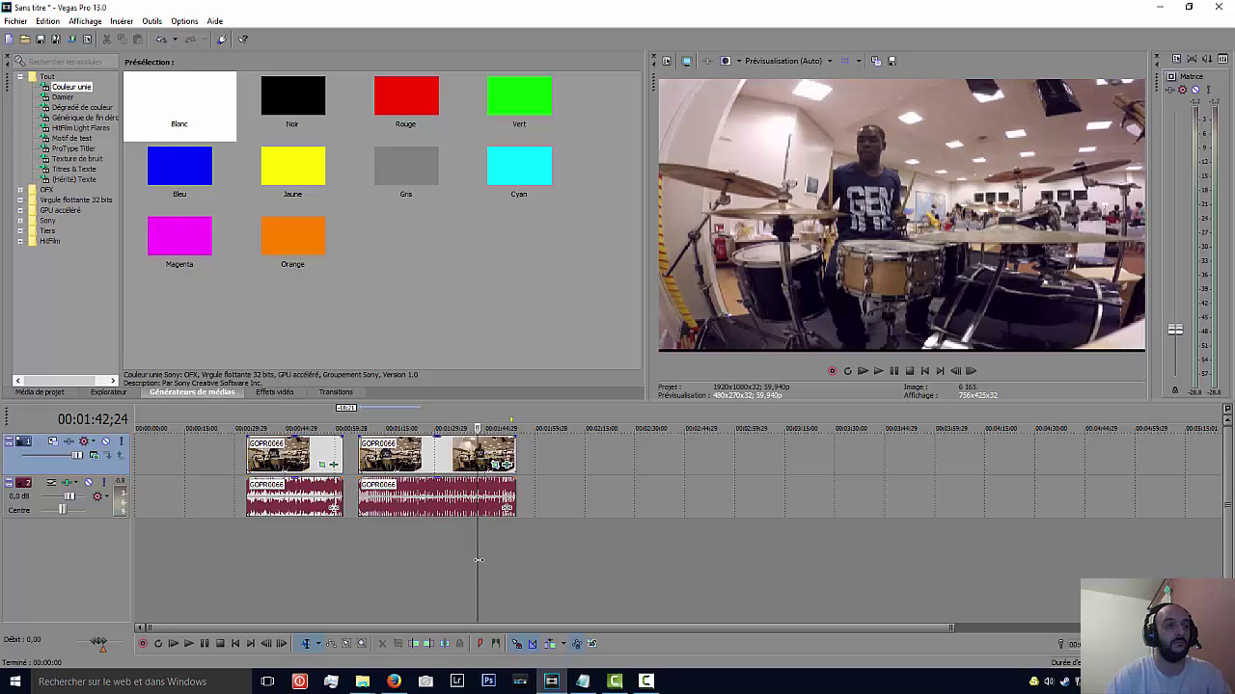
click(438, 559)
click(286, 569)
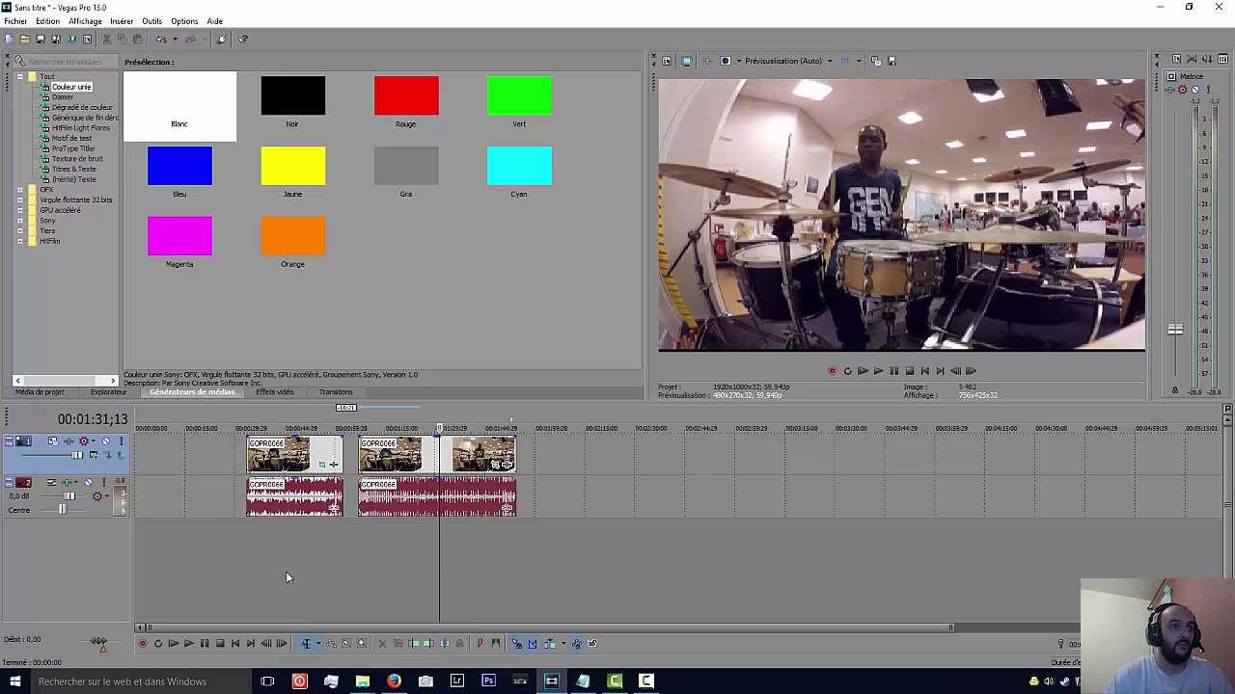